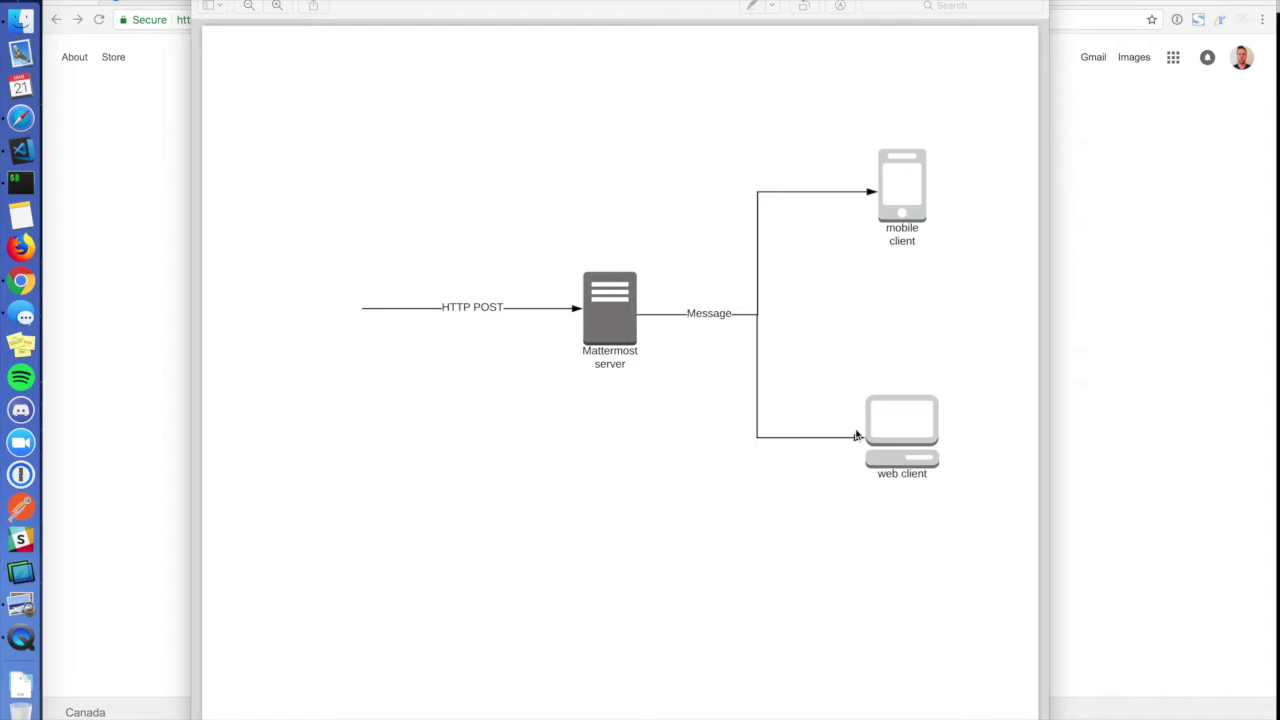
# Search Google for 'mattermost incoming webhook' and scroll the Incoming Webhooks docs to its parameters.
pyautogui.press('super+Tab')
pyautogui.press('super+Tab')
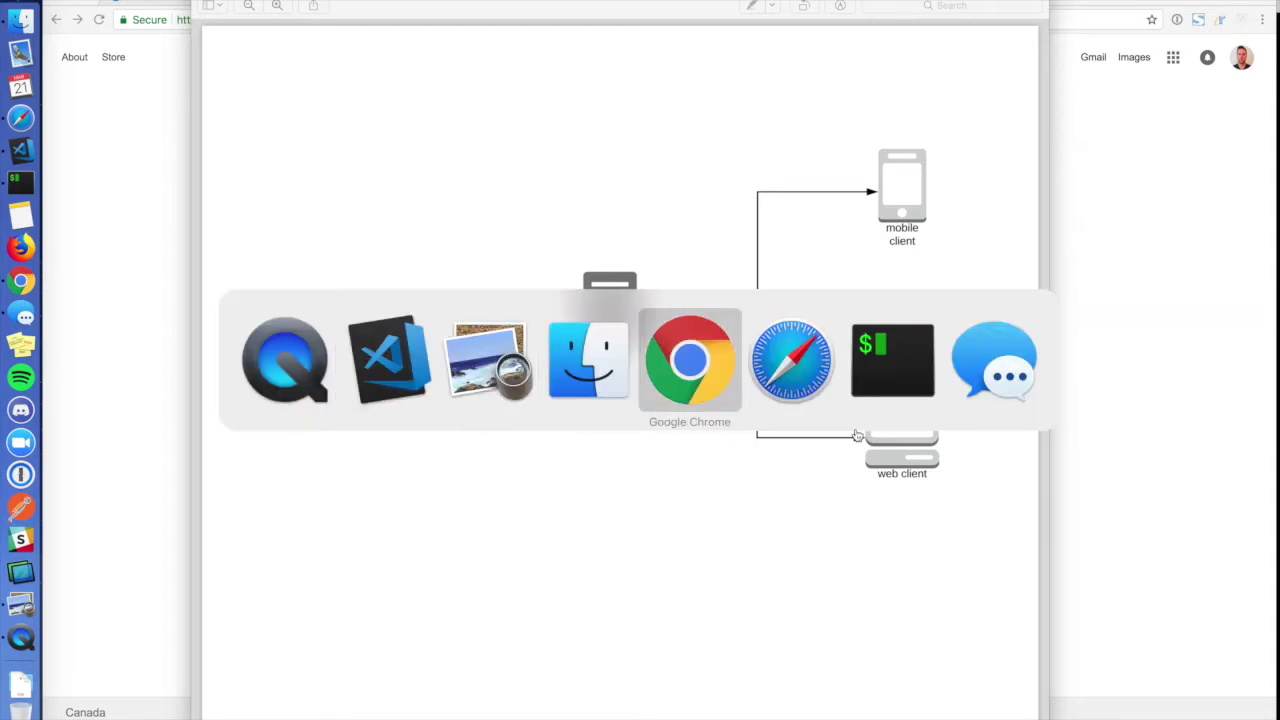
pyautogui.write('matt')
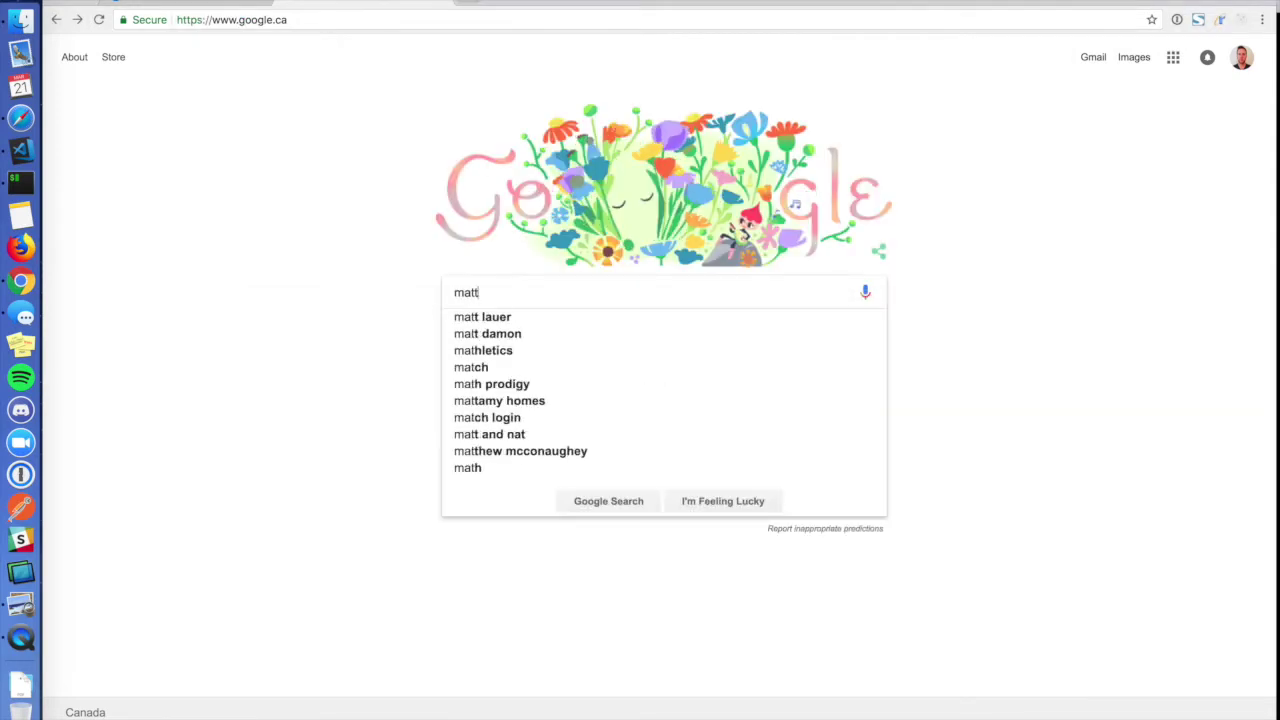
pyautogui.write('ermost incom')
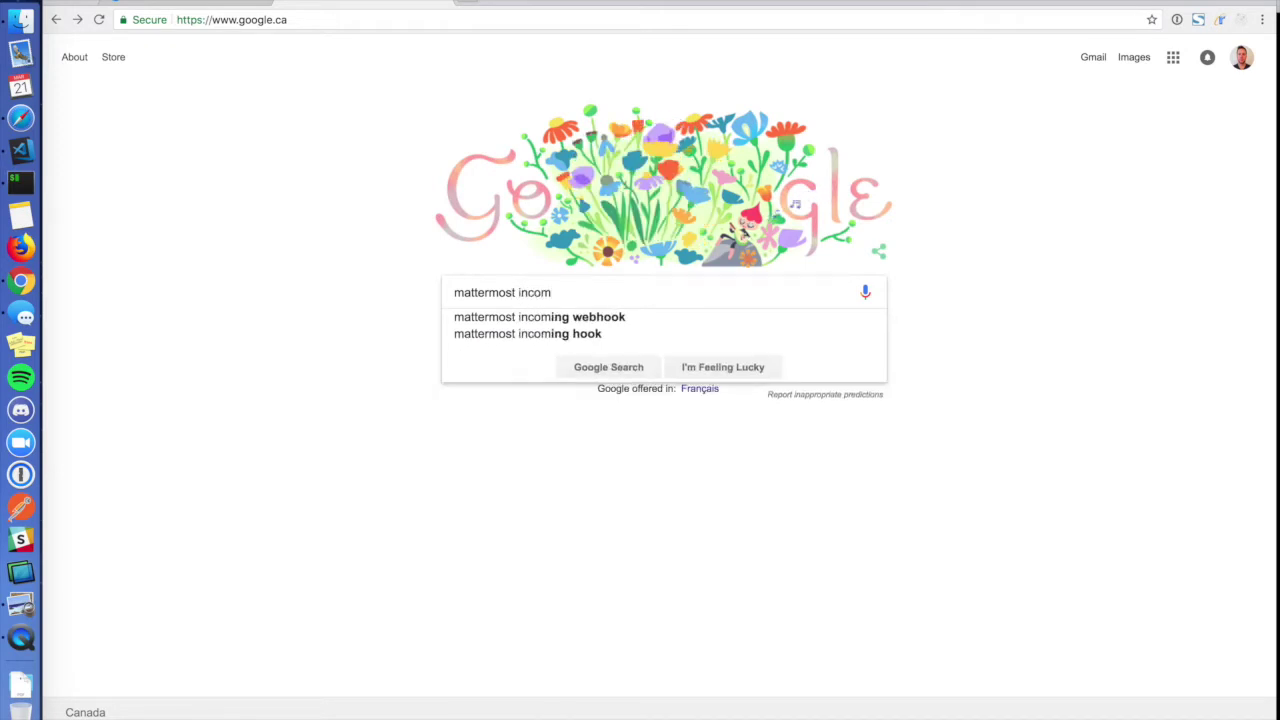
pyautogui.press('Down')
pyautogui.press('Return')
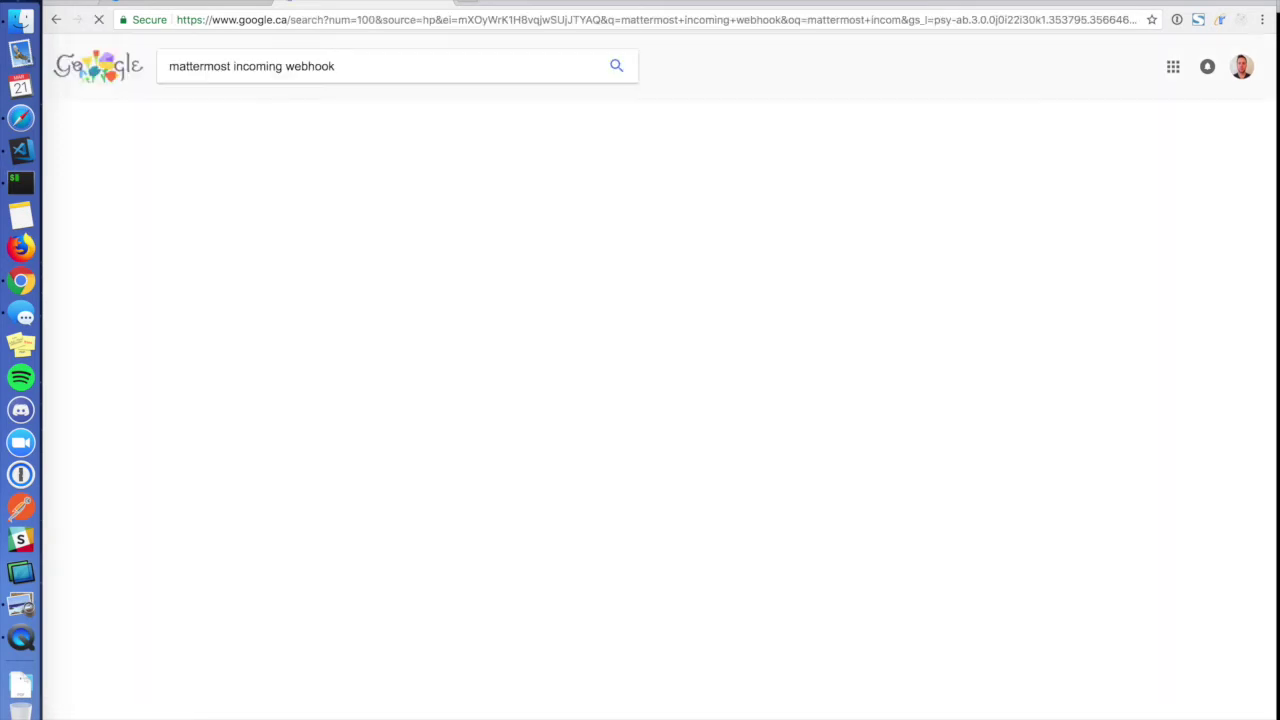
pyautogui.click(417, 176)
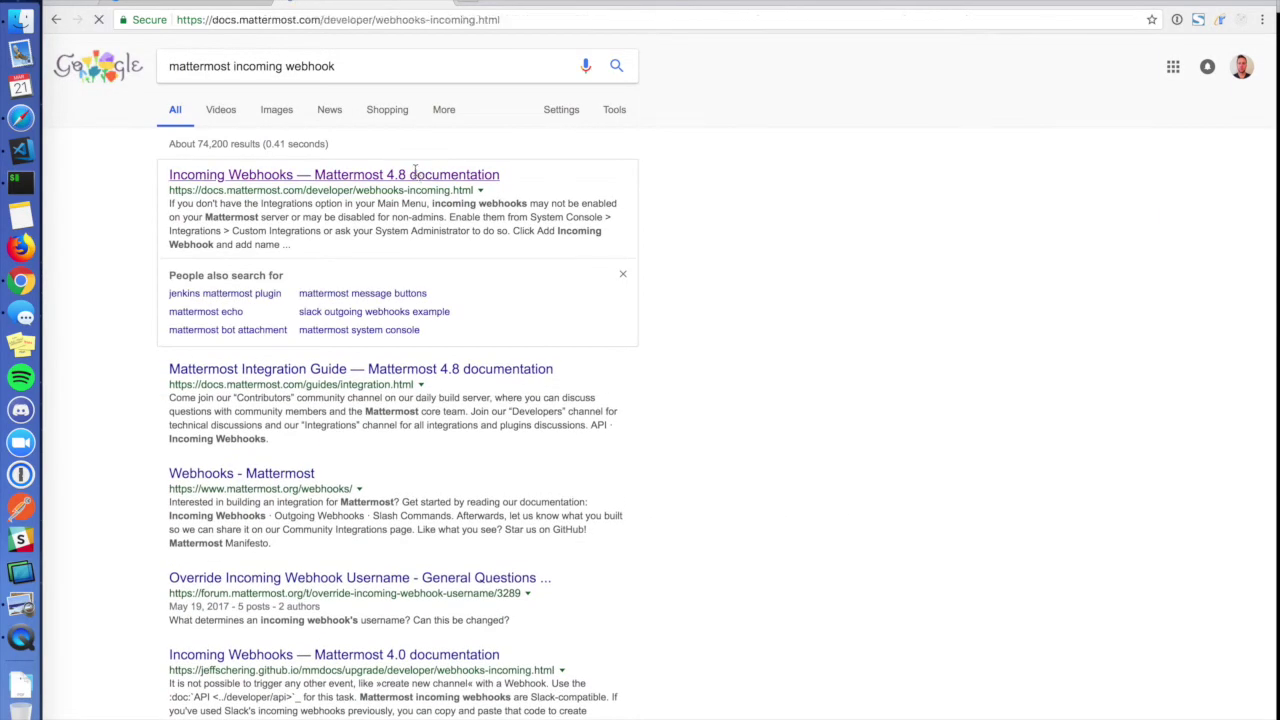
pyautogui.scroll(-5, 806, 444)
pyautogui.scroll(-3, 806, 444)
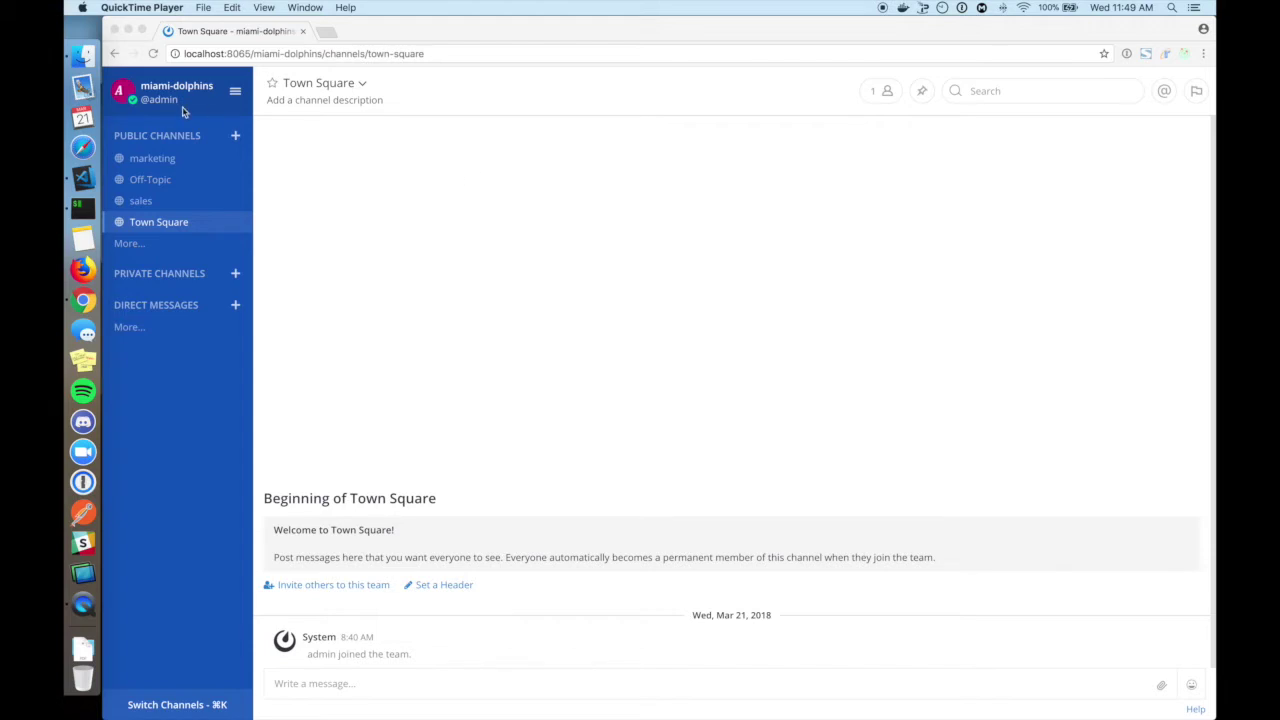
# Open the System Console's Custom Integrations settings in Mattermost.
pyautogui.click(238, 93)
pyautogui.click(236, 92)
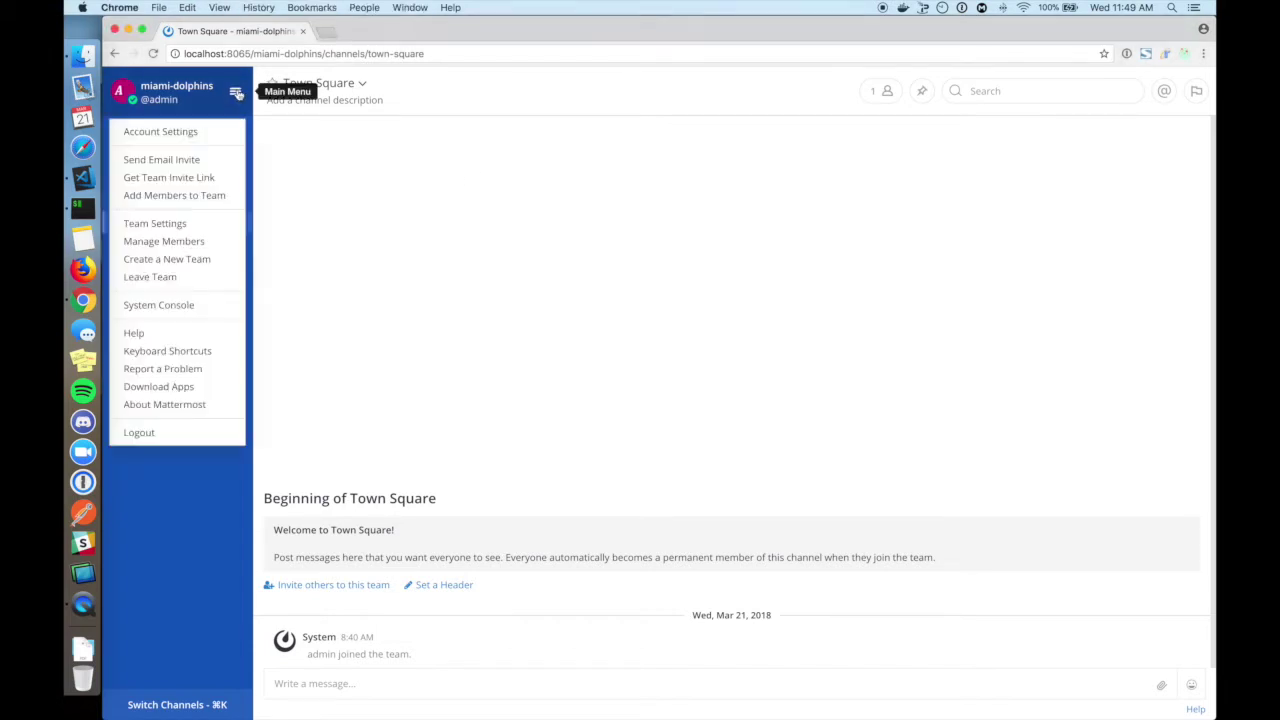
pyautogui.click(198, 312)
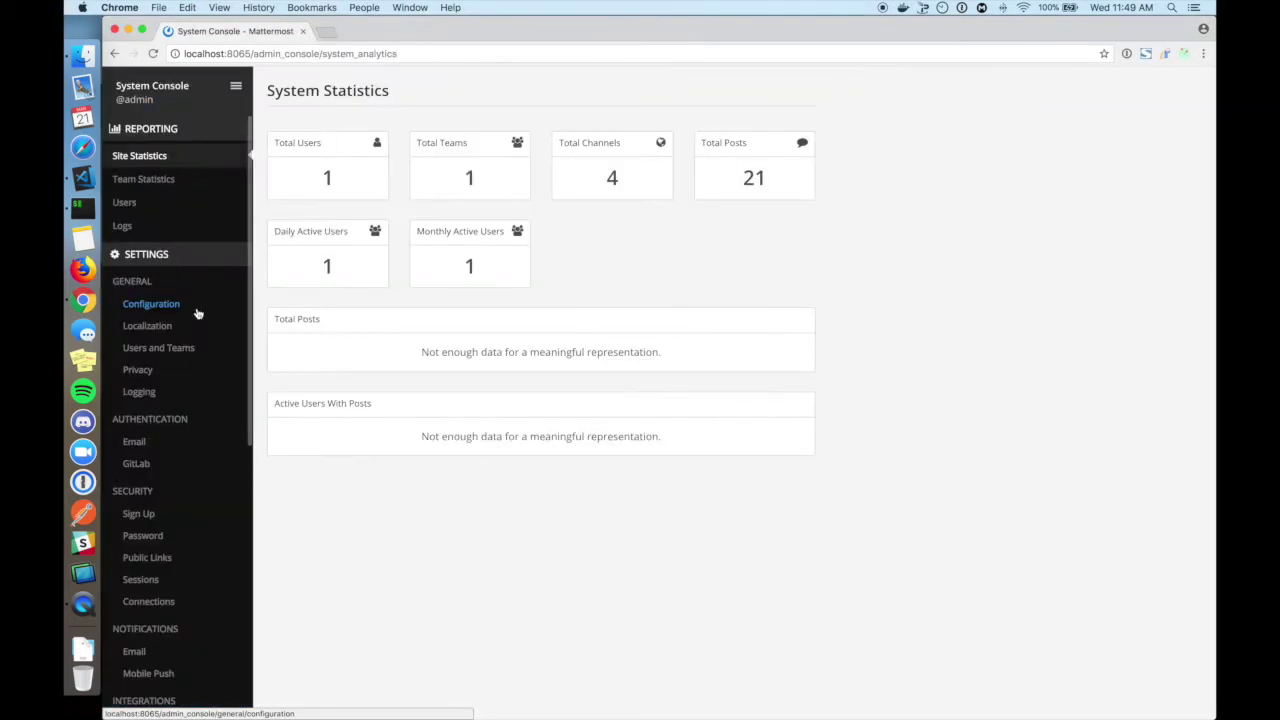
pyautogui.scroll(-5, 197, 362)
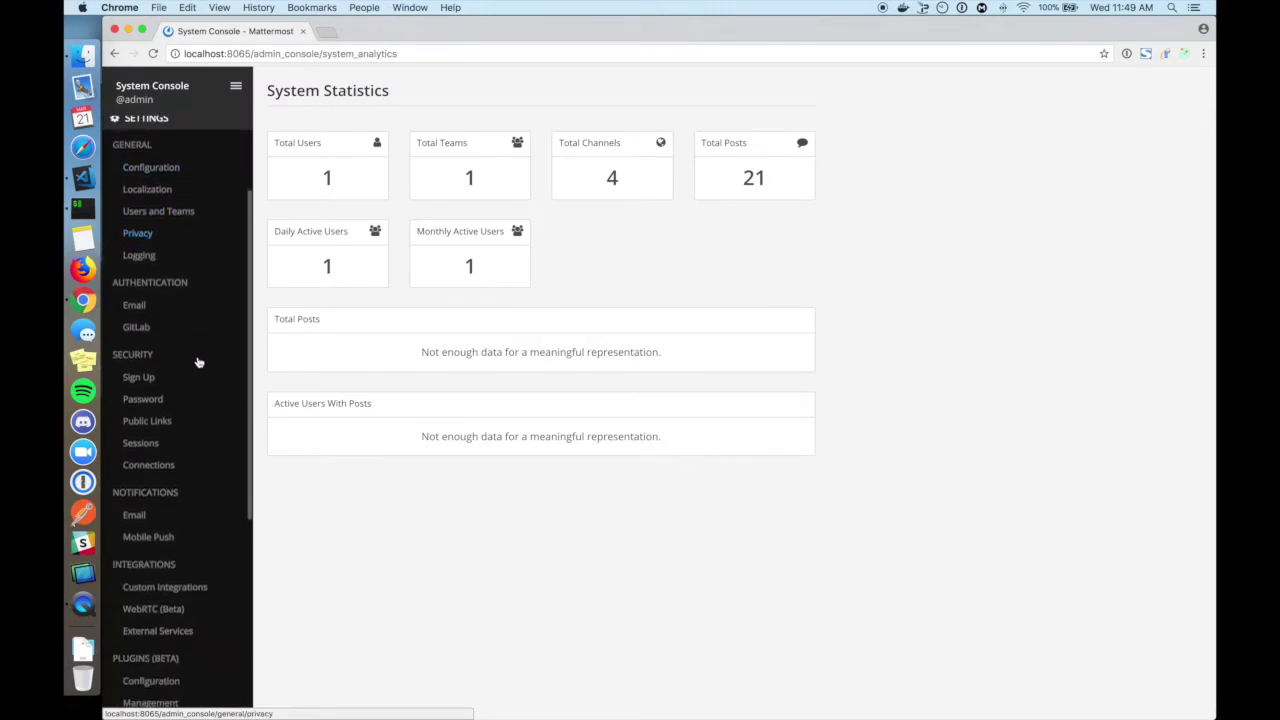
pyautogui.scroll(-3, 197, 370)
pyautogui.click(198, 436)
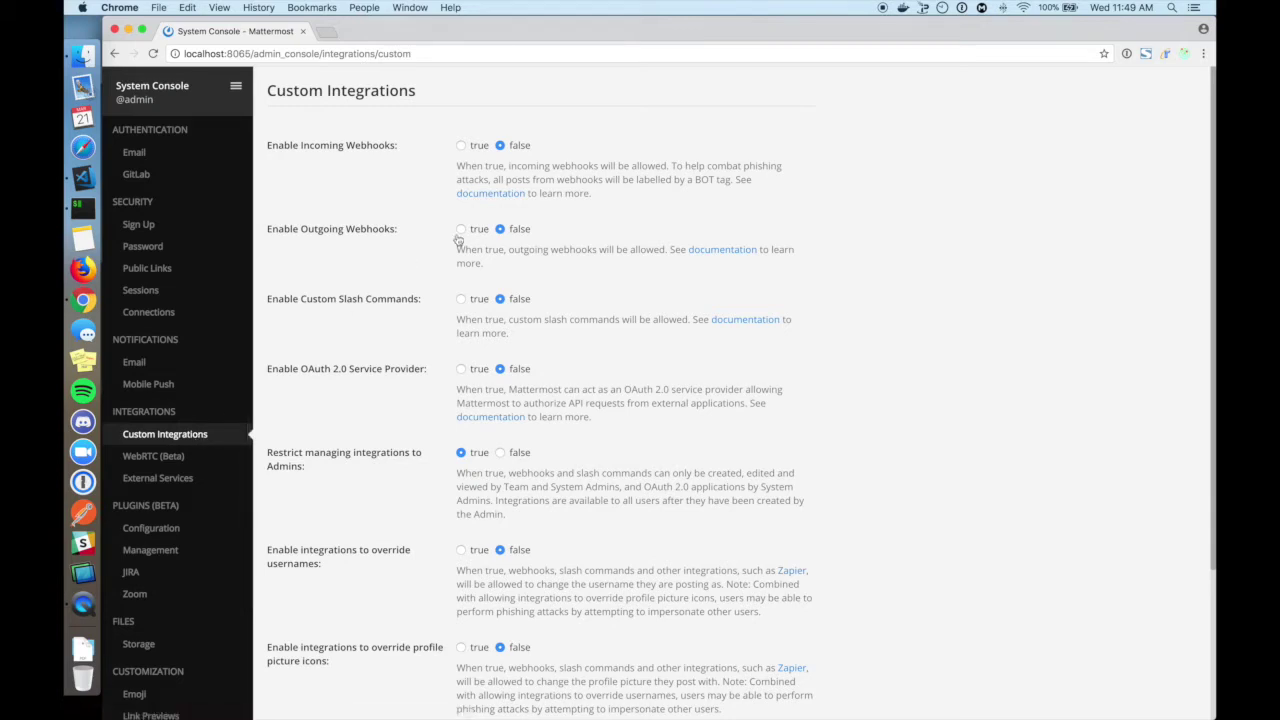
# Set Enable Incoming Webhooks to true and save the settings.
pyautogui.click(461, 145)
pyautogui.scroll(-5, 413, 344)
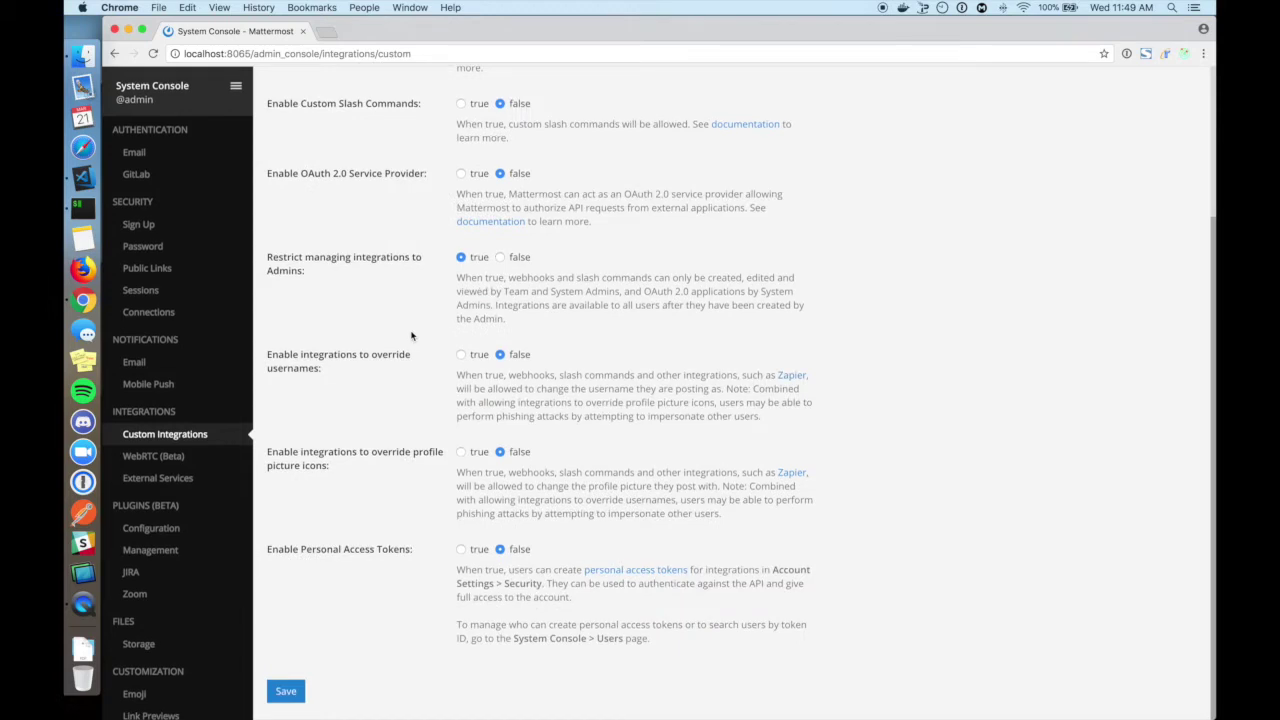
pyautogui.click(286, 692)
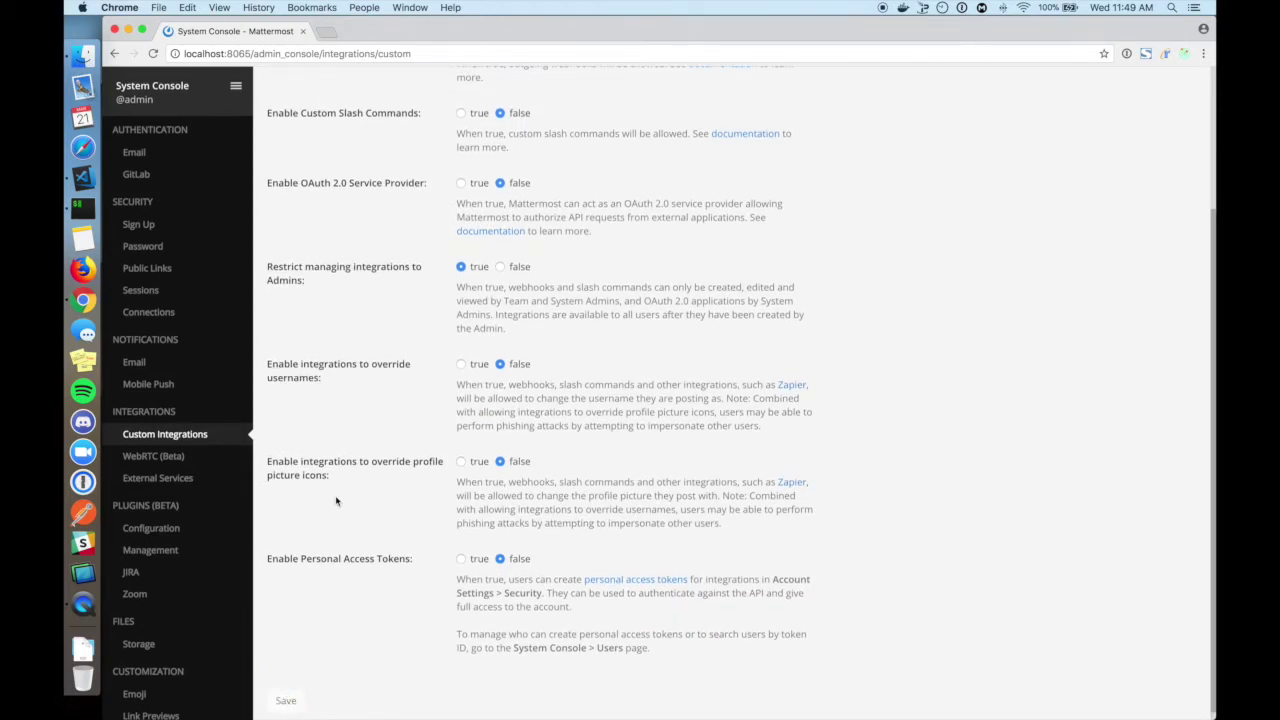
pyautogui.scroll(5, 334, 500)
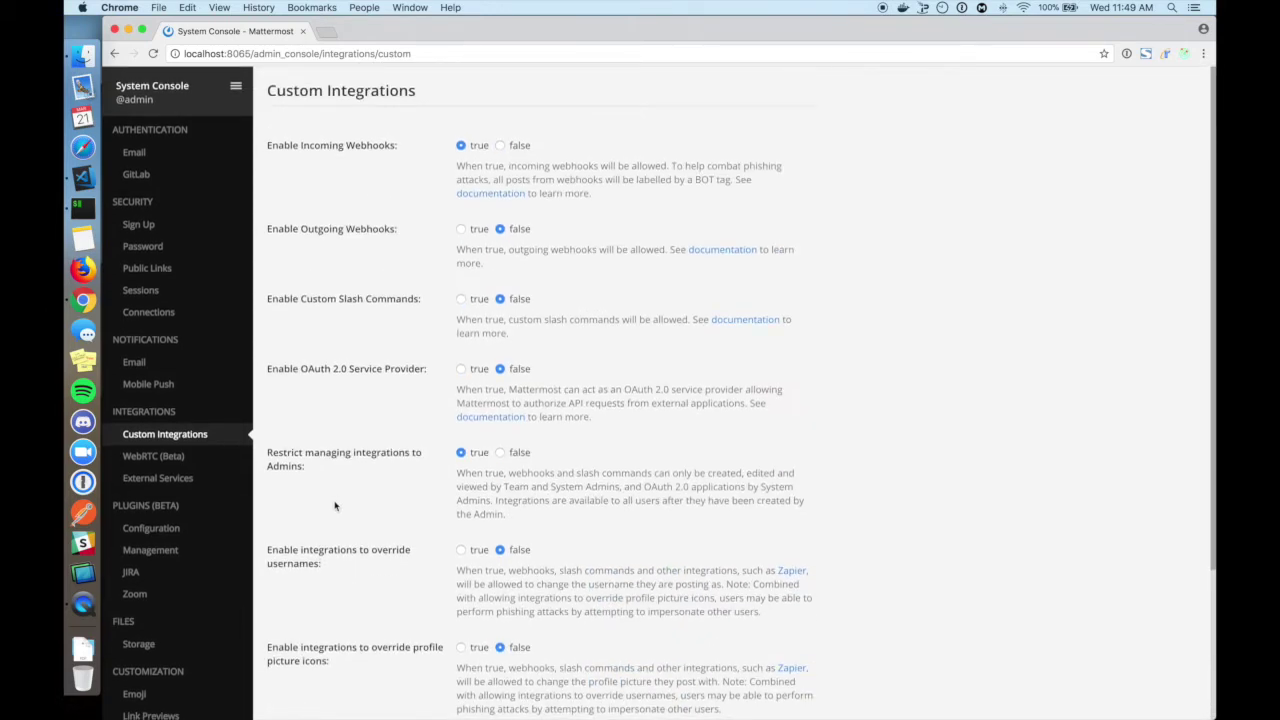
pyautogui.click(236, 86)
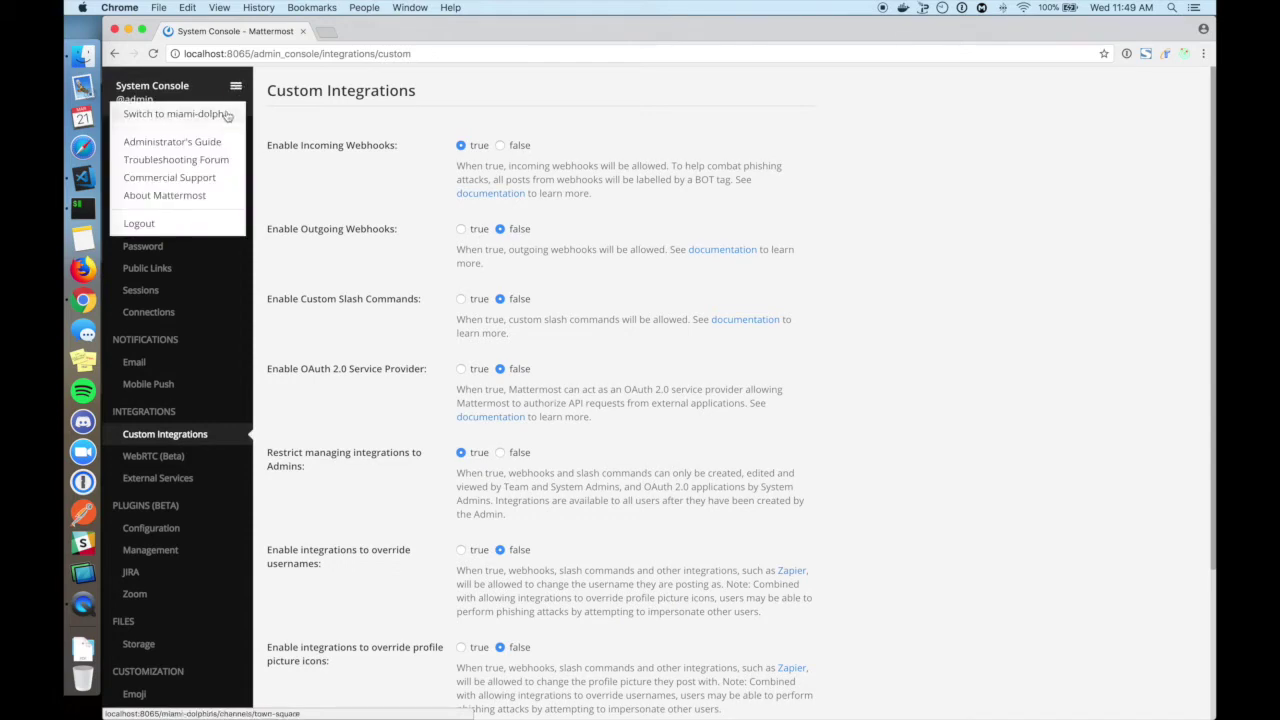
# Switch back to miami-dolphins and open Integrations > Incoming Webhooks > Add Incoming Webhook.
pyautogui.click(227, 116)
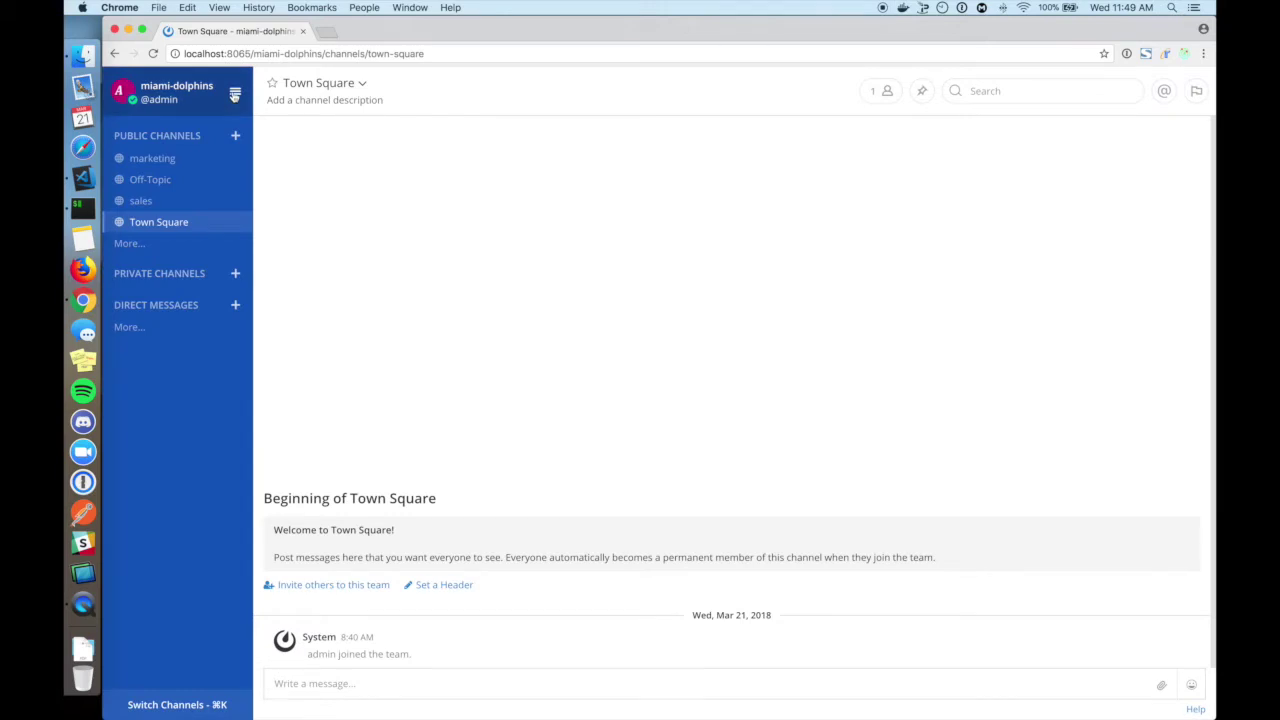
pyautogui.click(235, 93)
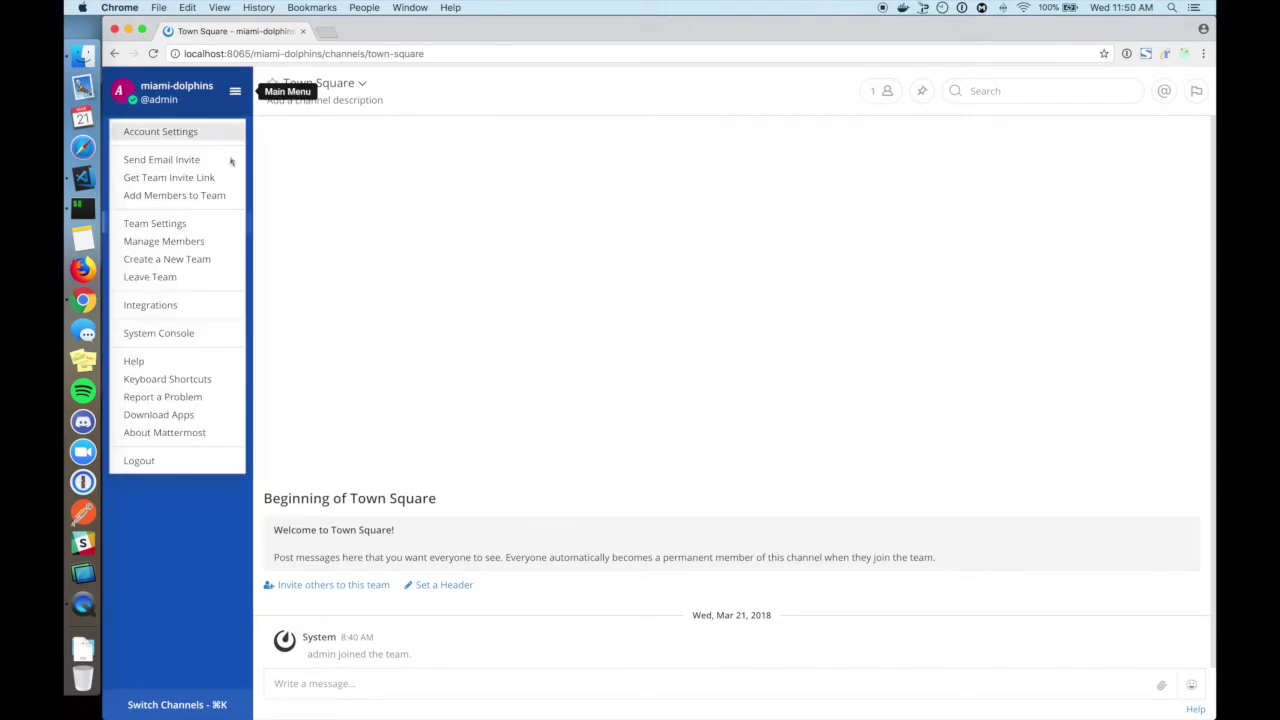
pyautogui.click(205, 308)
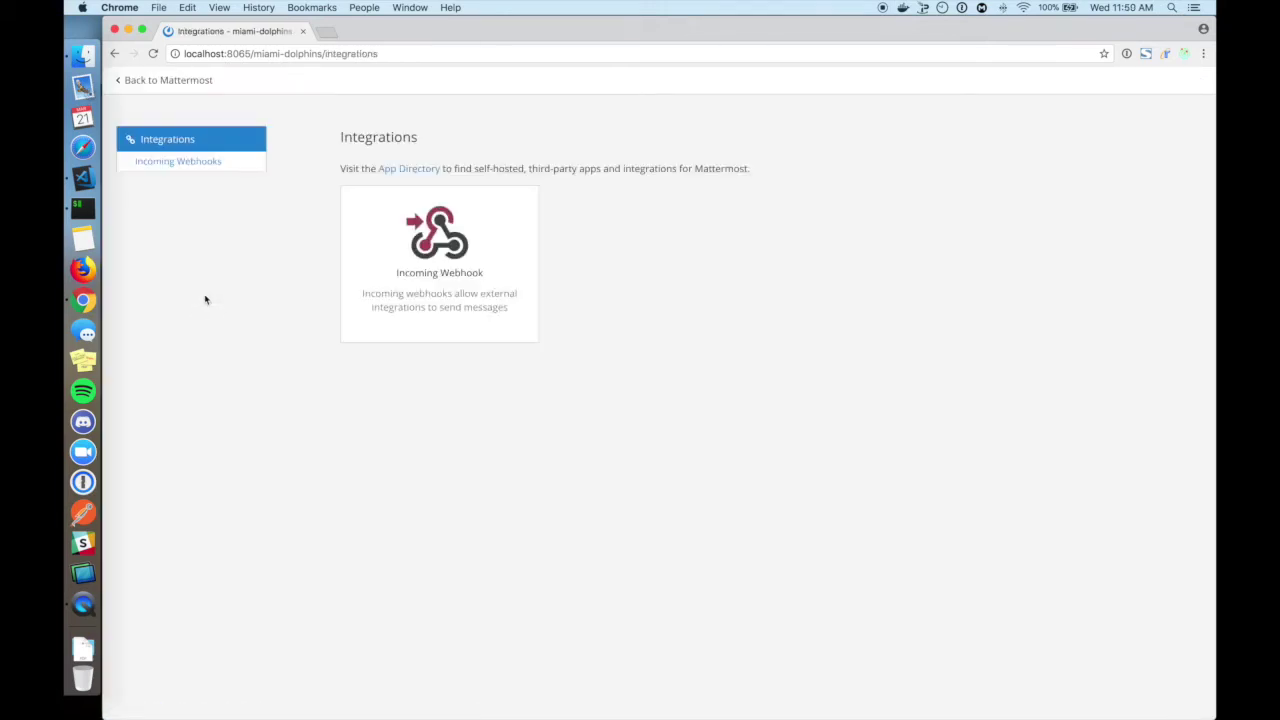
pyautogui.click(466, 275)
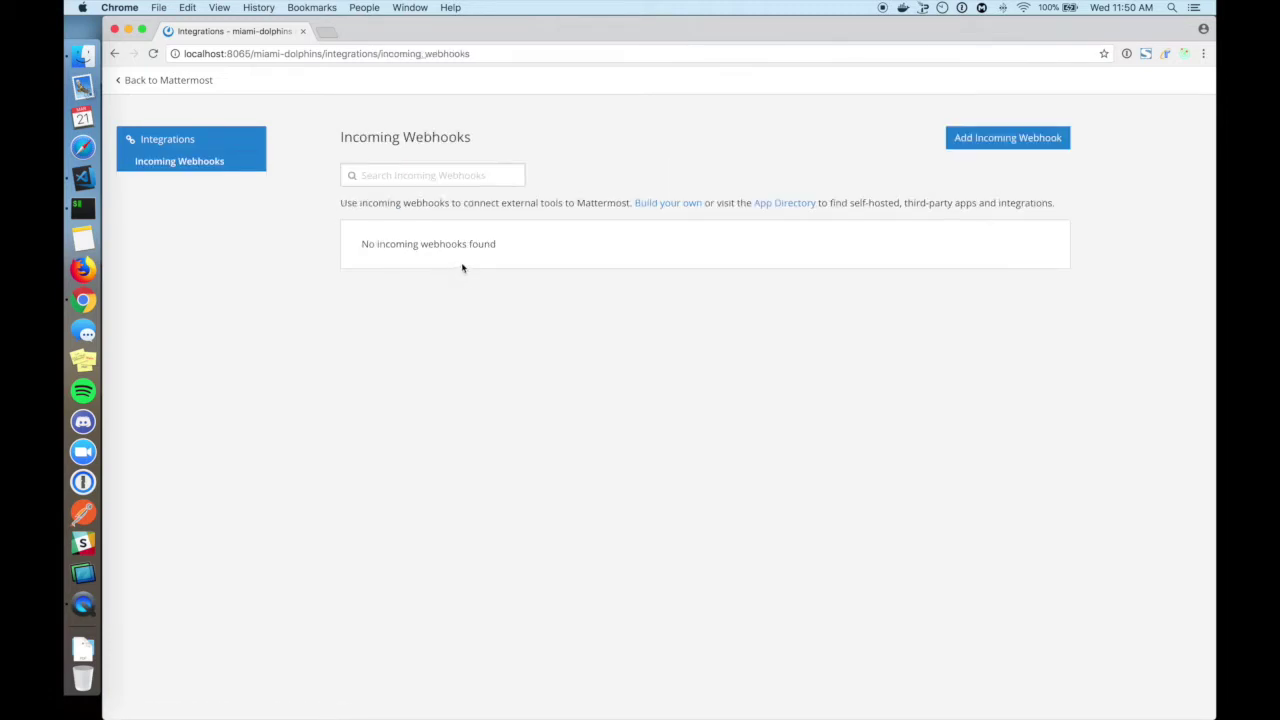
pyautogui.click(1021, 139)
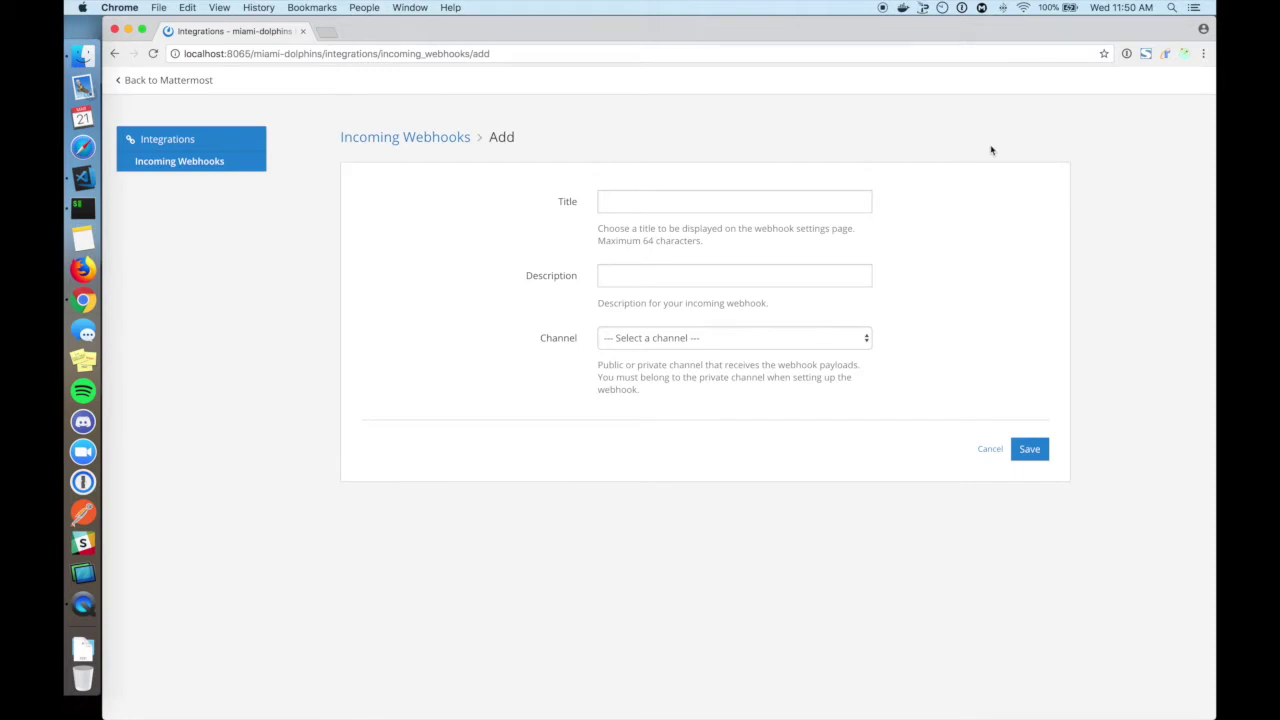
pyautogui.click(837, 201)
# Save a webhook titled 'Glee', described 'Expresses delight about our team', posting to Town Square.
pyautogui.write('Glee')
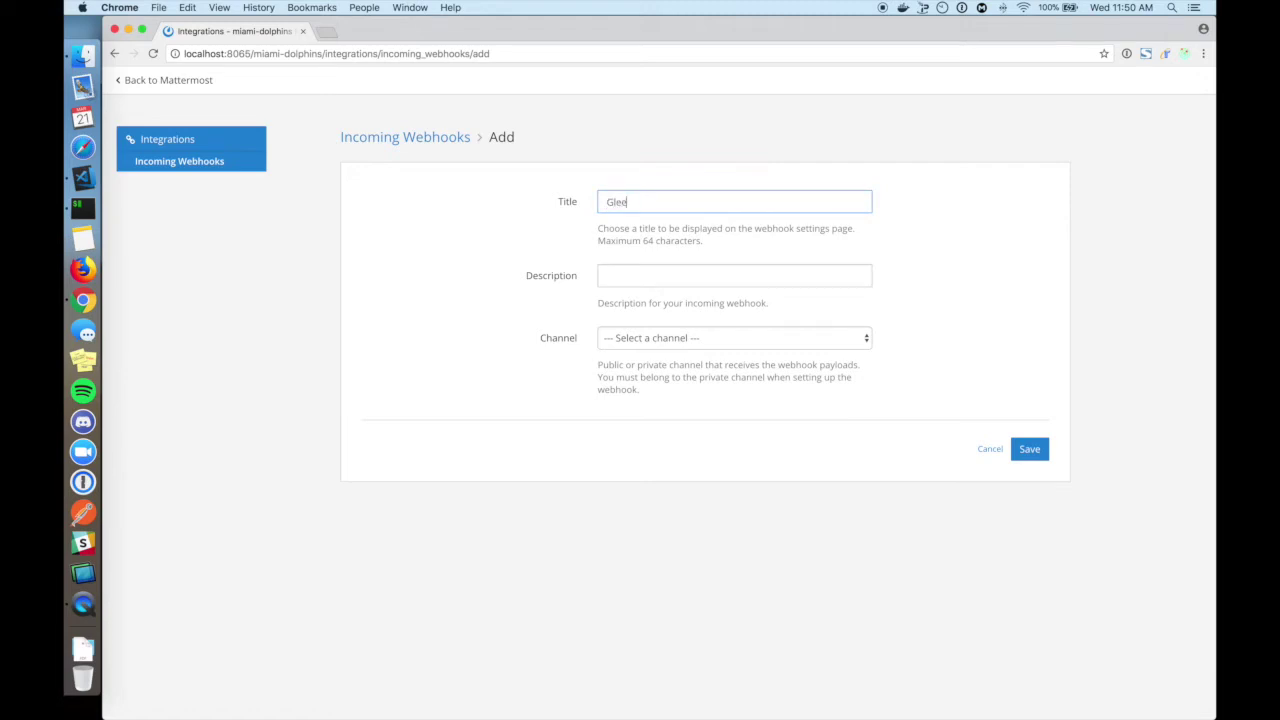
pyautogui.press('Tab')
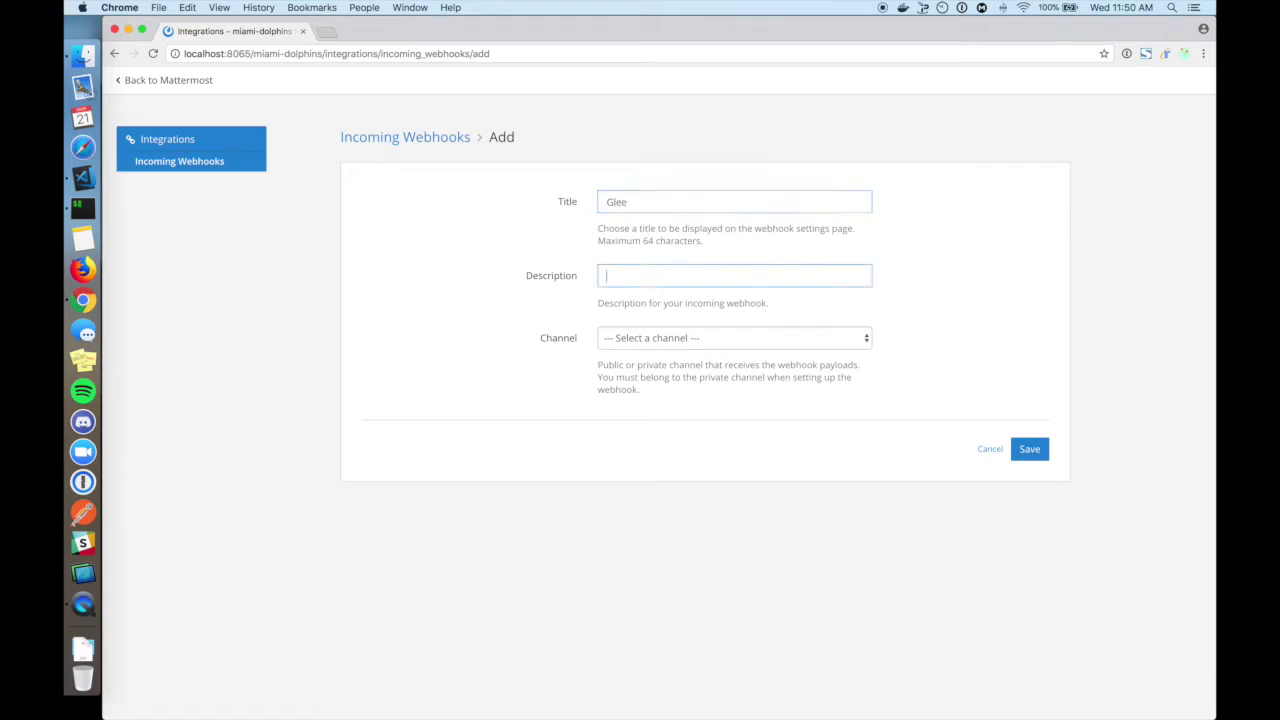
pyautogui.write('Expresses delight about our team')
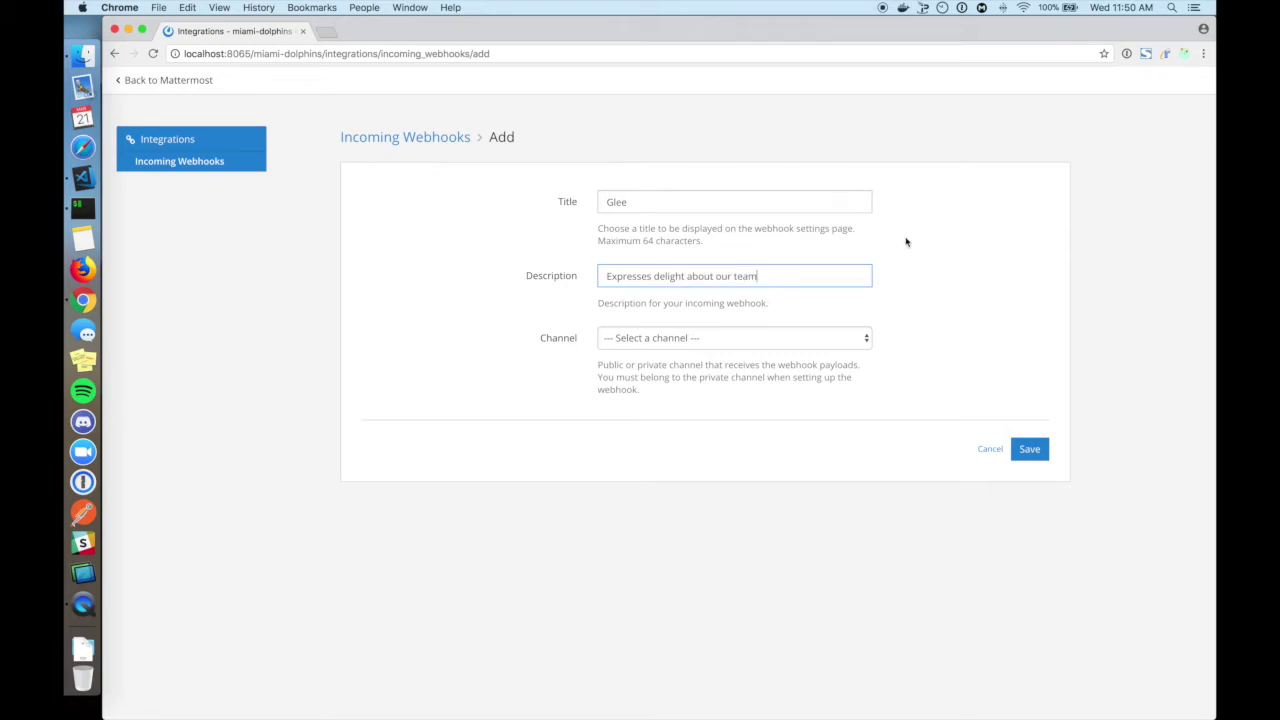
pyautogui.click(697, 337)
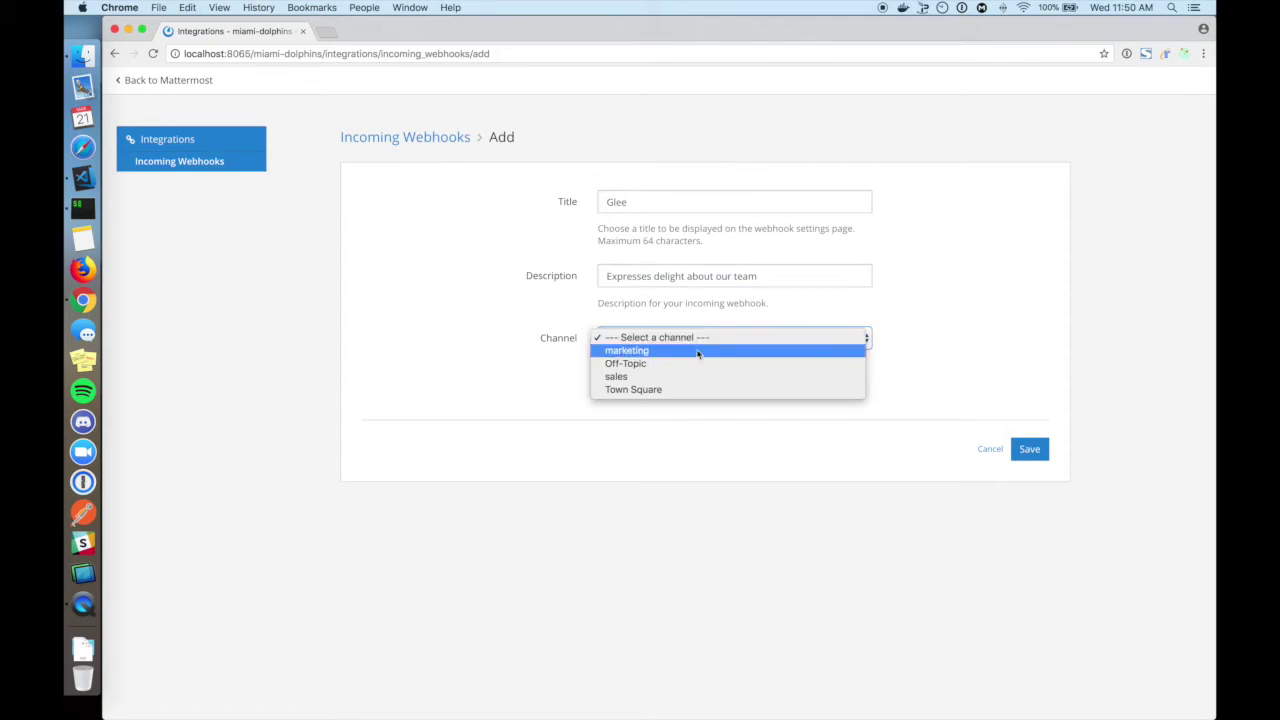
pyautogui.click(697, 390)
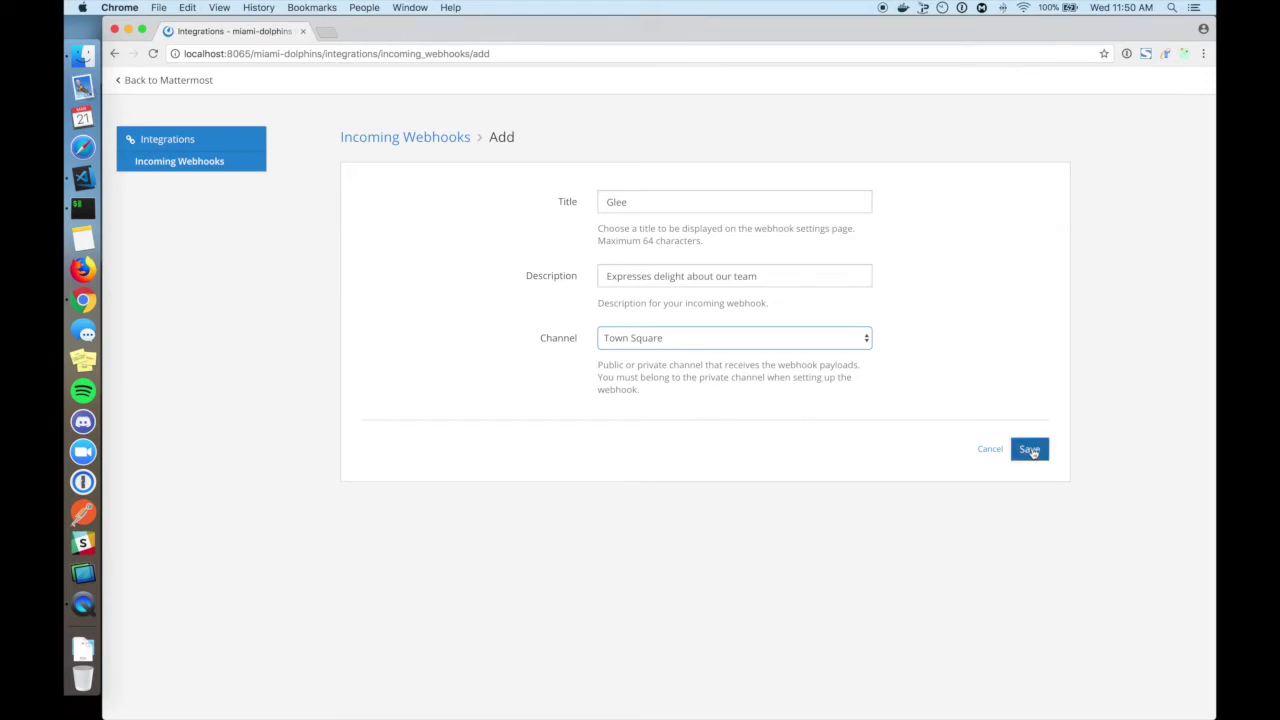
pyautogui.click(1031, 450)
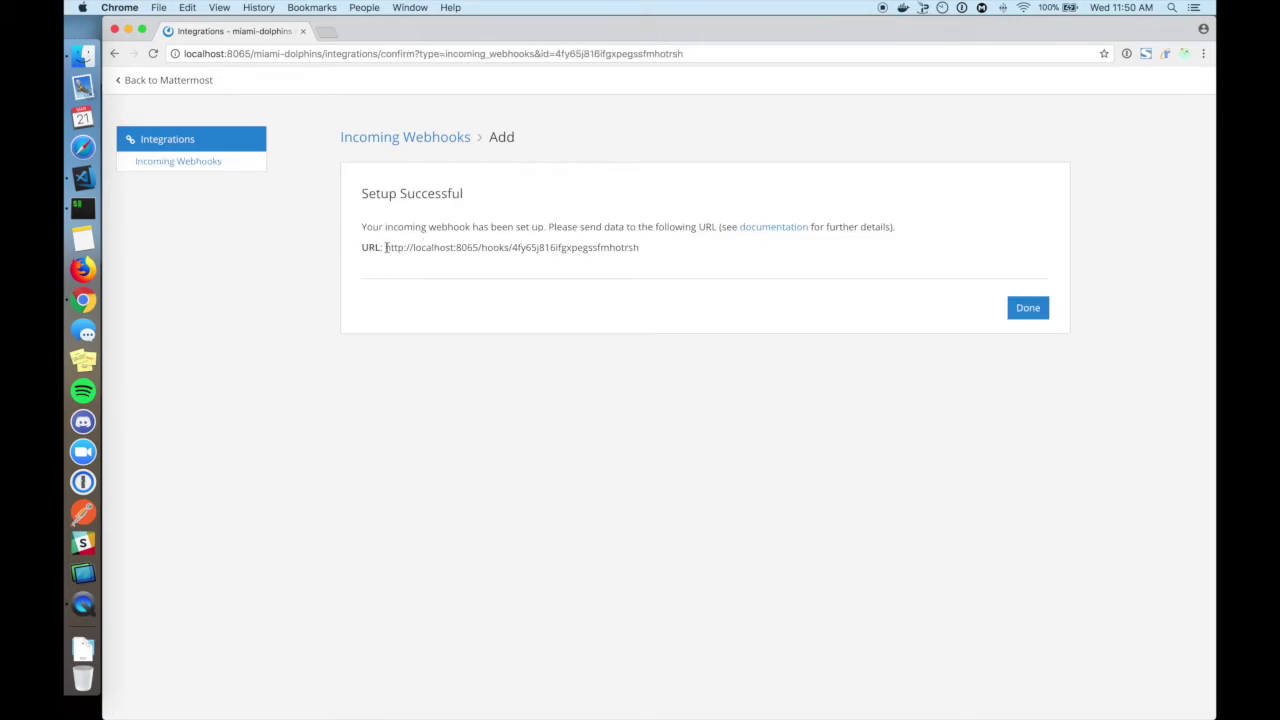
# Copy the generated webhook URL and paste it into curl-request.sh in VS Code.
pyautogui.moveTo(386, 247); pyautogui.dragTo(641, 250)
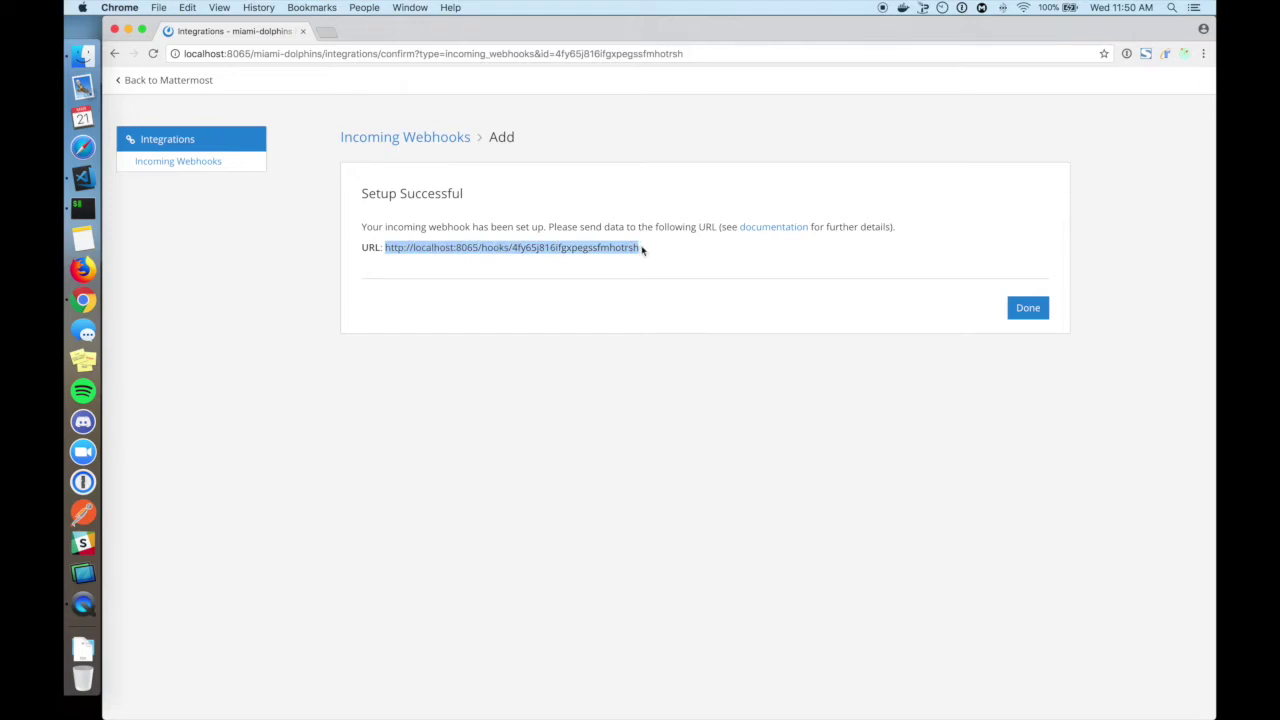
pyautogui.press('super+c')
pyautogui.press('super+Tab')
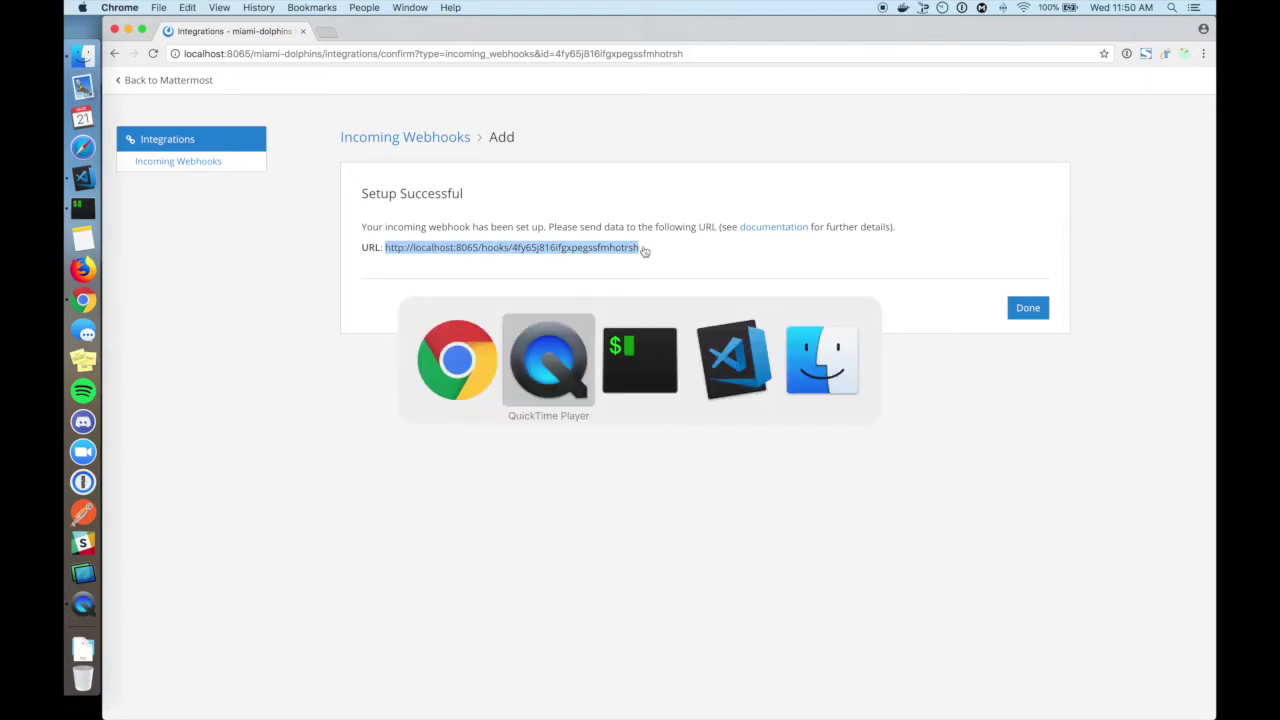
pyautogui.press('super+Tab')
pyautogui.press('super+Tab')
pyautogui.press('super+v')
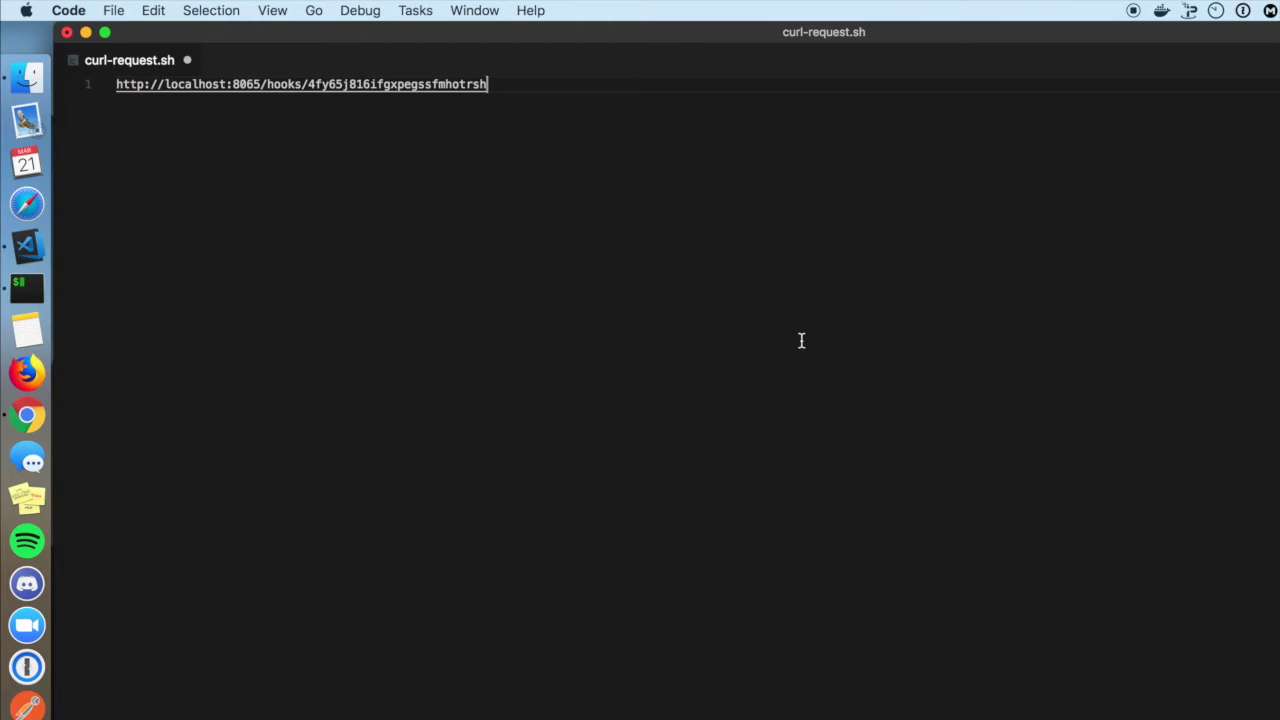
# Prefix the URL with a JSON curl command whose text ends 'This team is the best! :cake:', then save.
pyautogui.press('super+Left')
pyautogui.write('curl -')
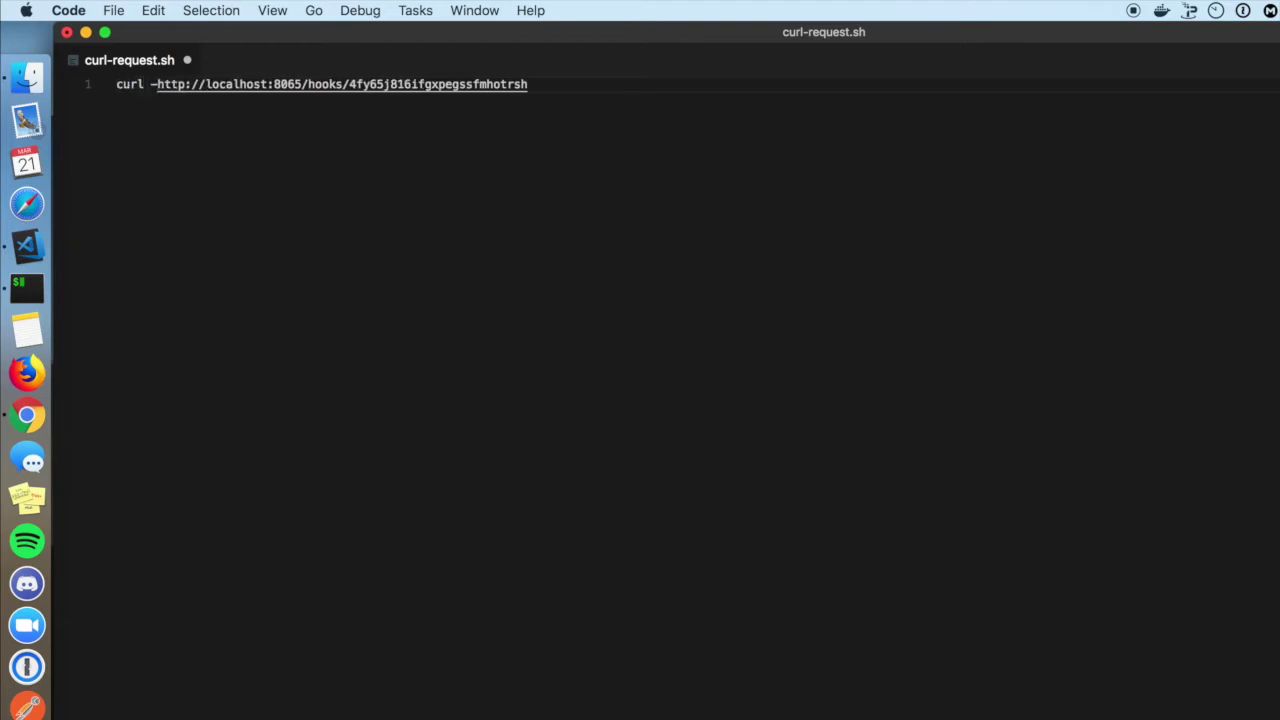
pyautogui.write('H ')
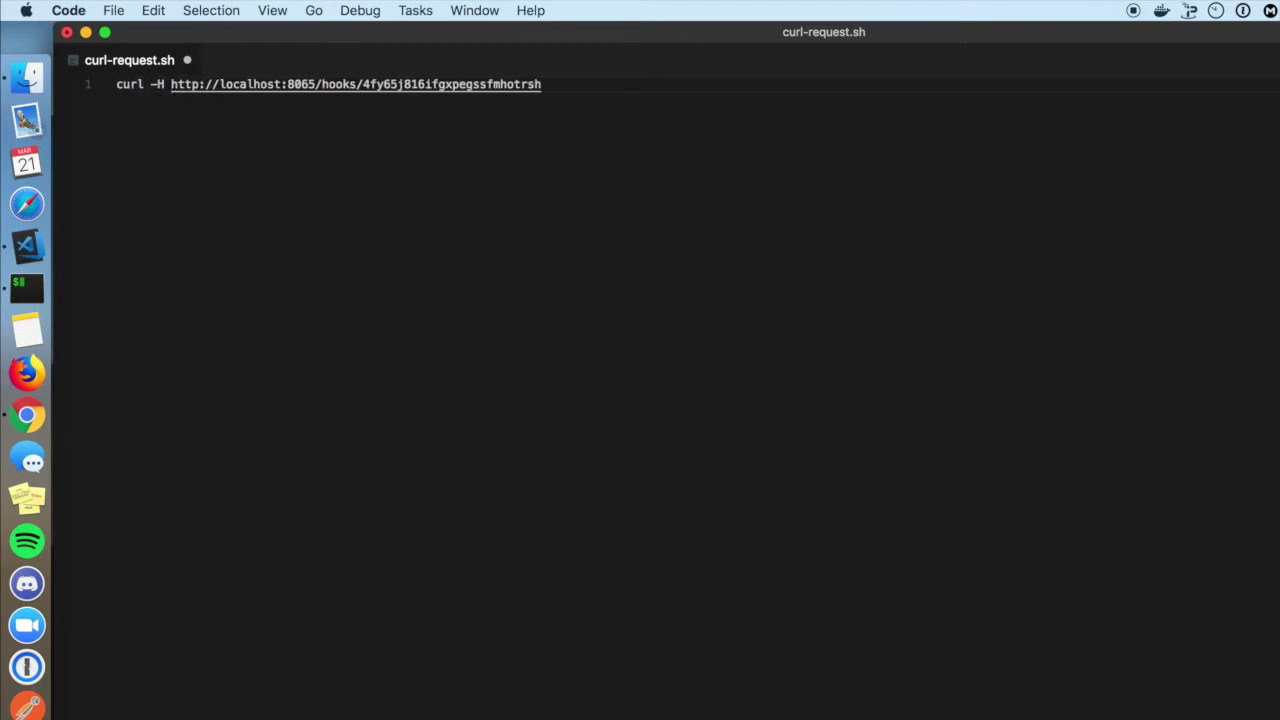
pyautogui.write("''")
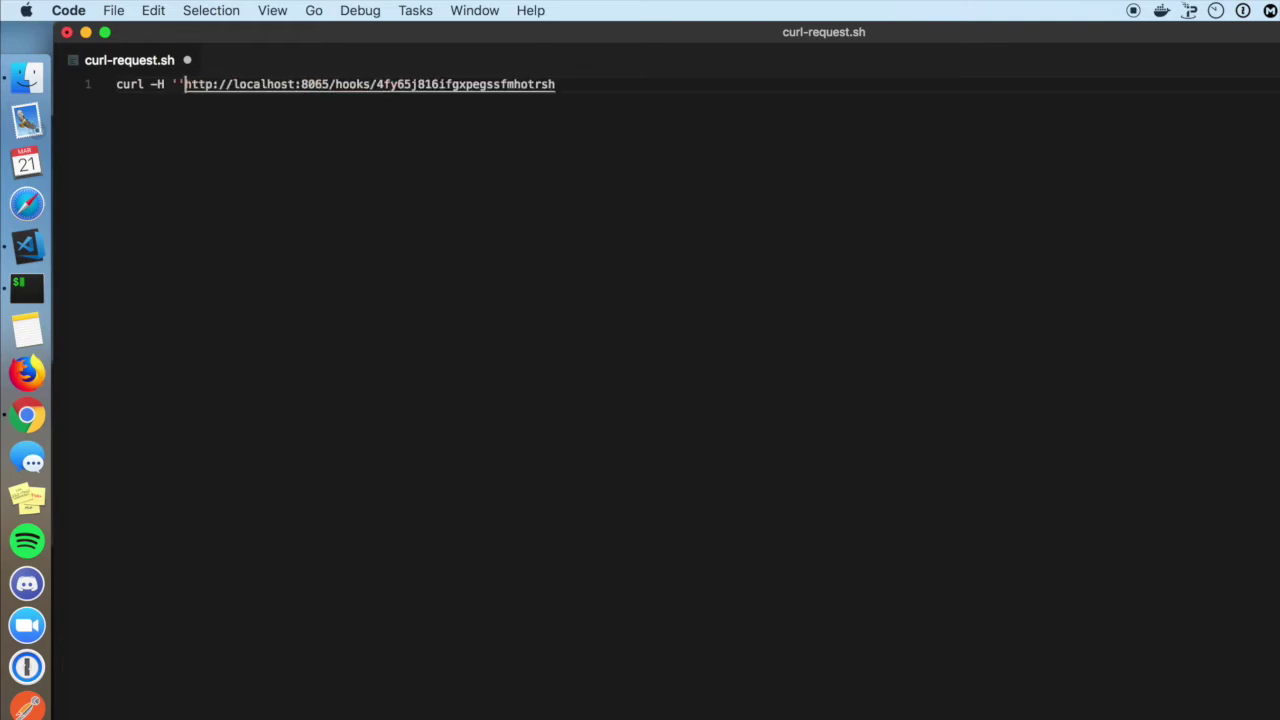
pyautogui.press('Left')
pyautogui.press('Left')
pyautogui.write('Content-Ty')
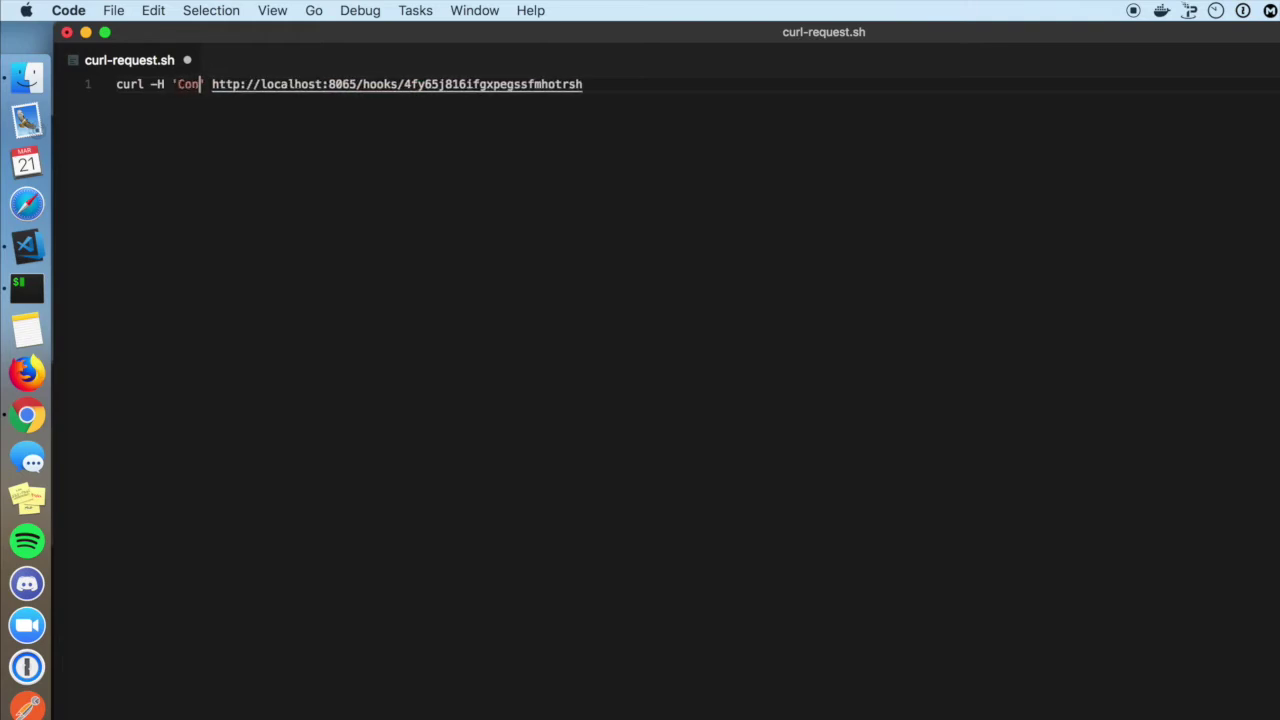
pyautogui.write('pe: app')
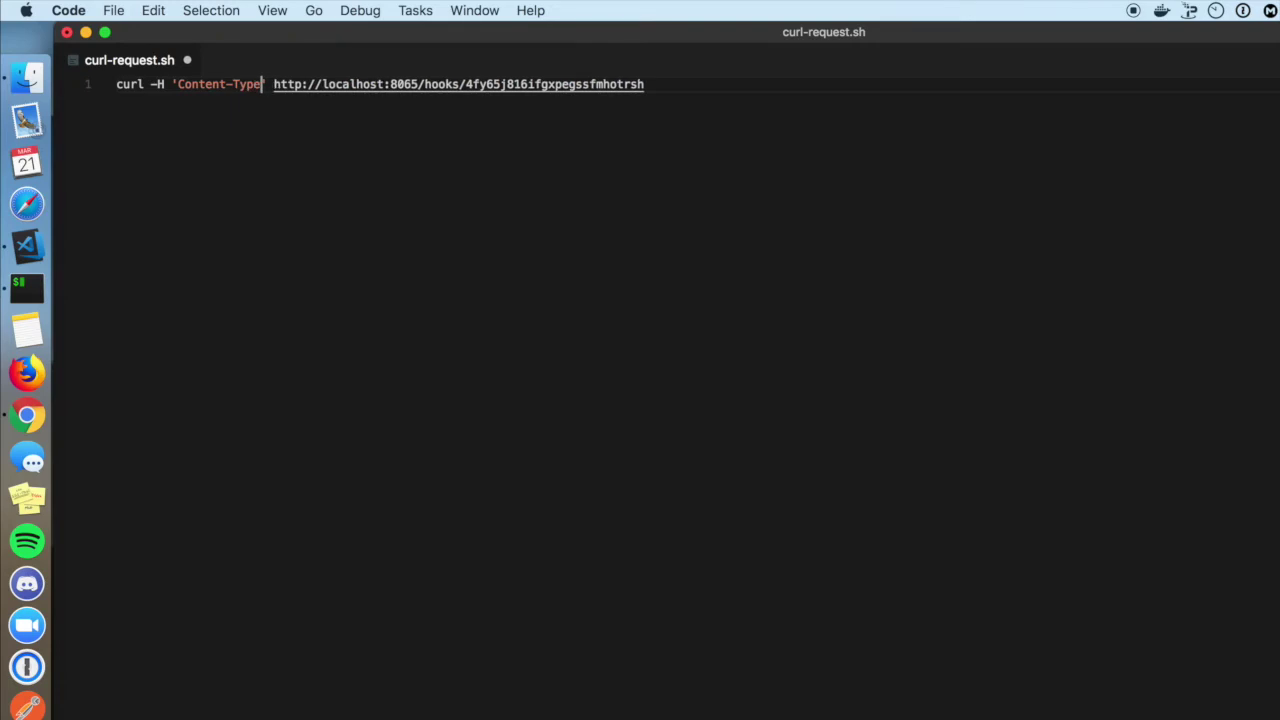
pyautogui.write('lication/json')
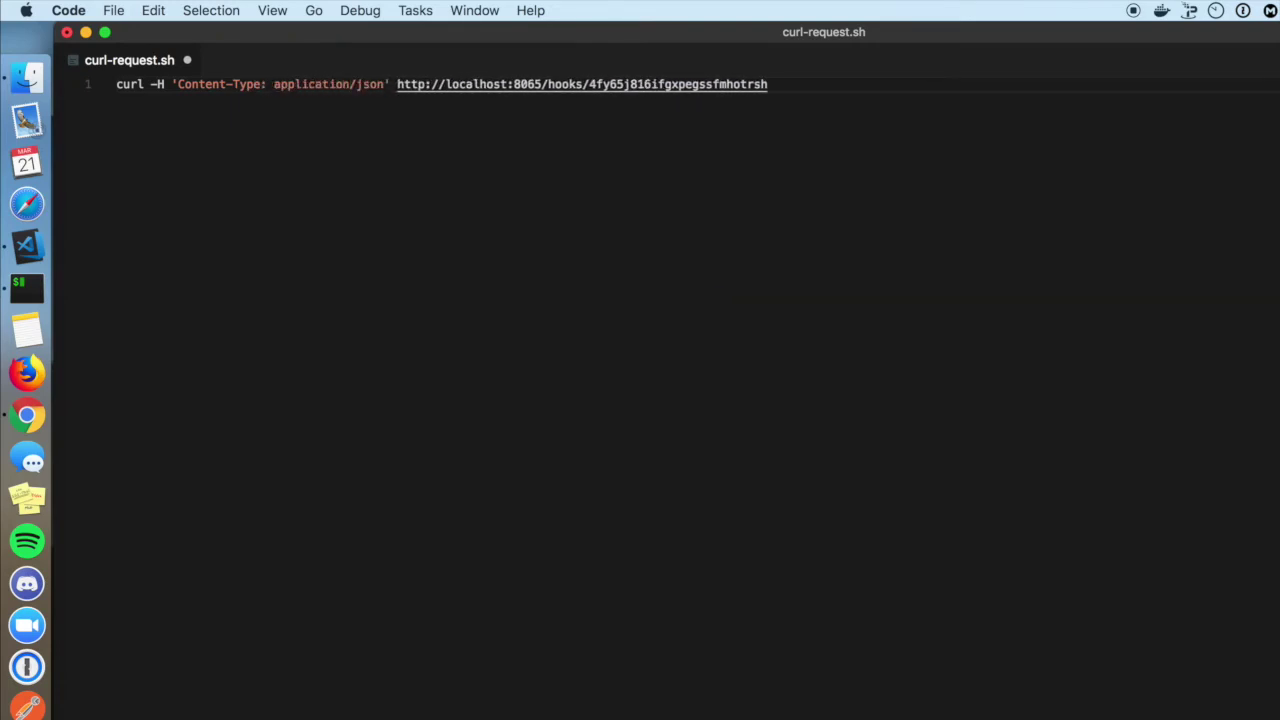
pyautogui.write("' -")
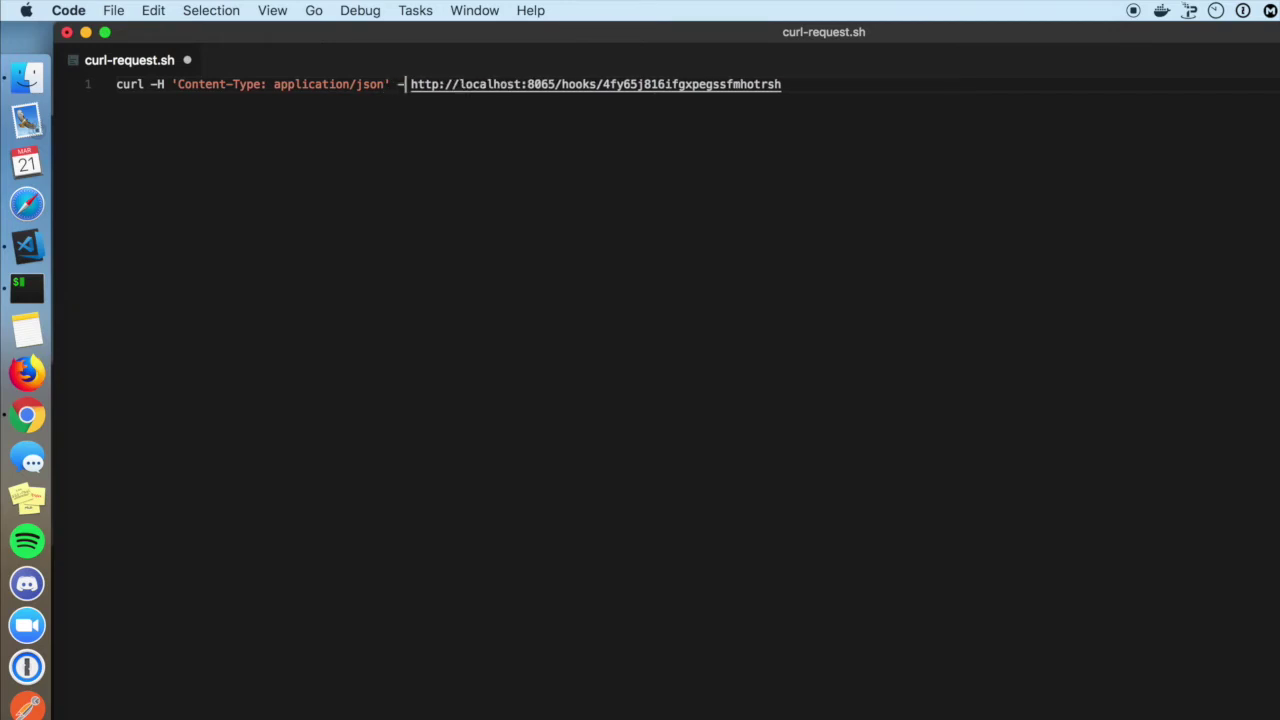
pyautogui.write('d ')
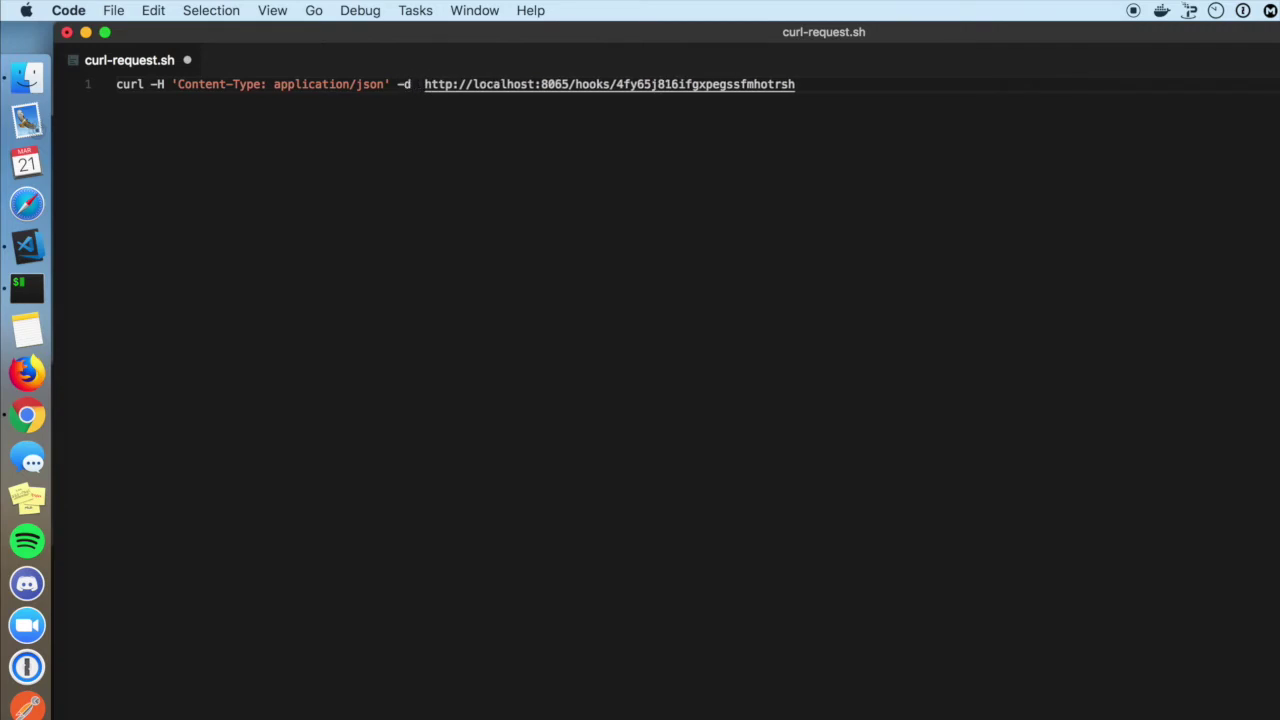
pyautogui.write("'")
pyautogui.write('{"')
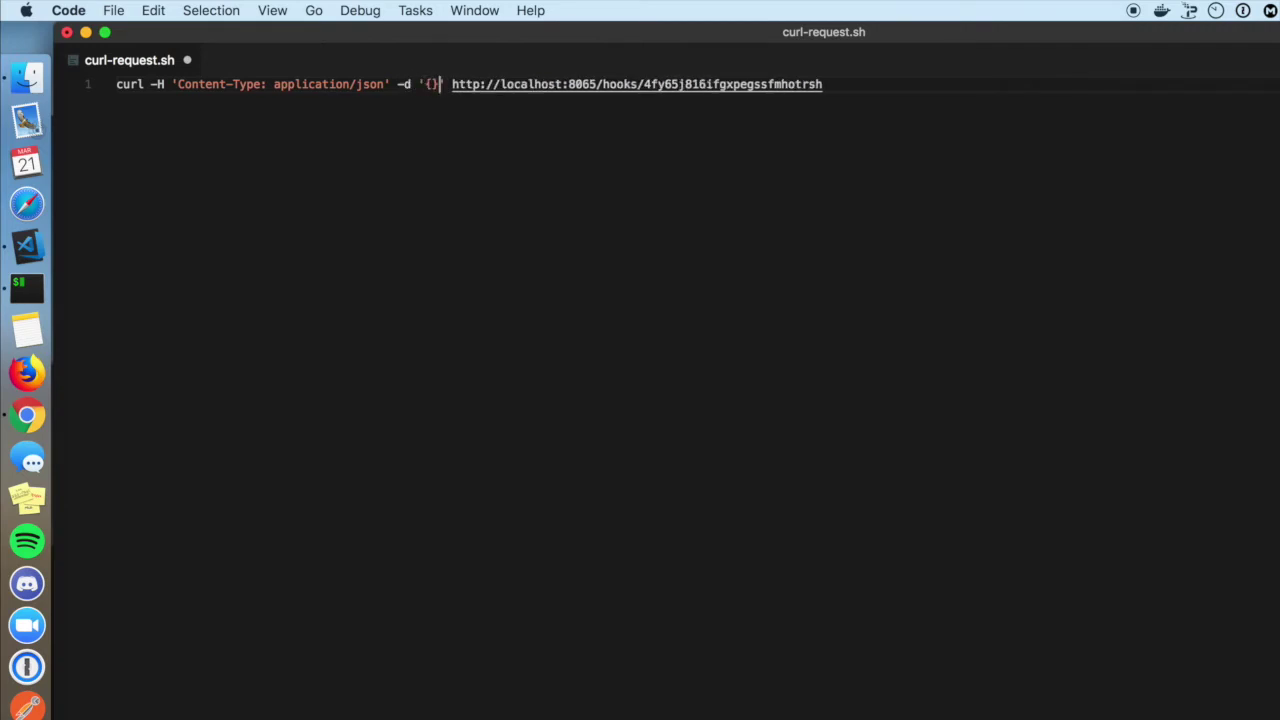
pyautogui.write('text":')
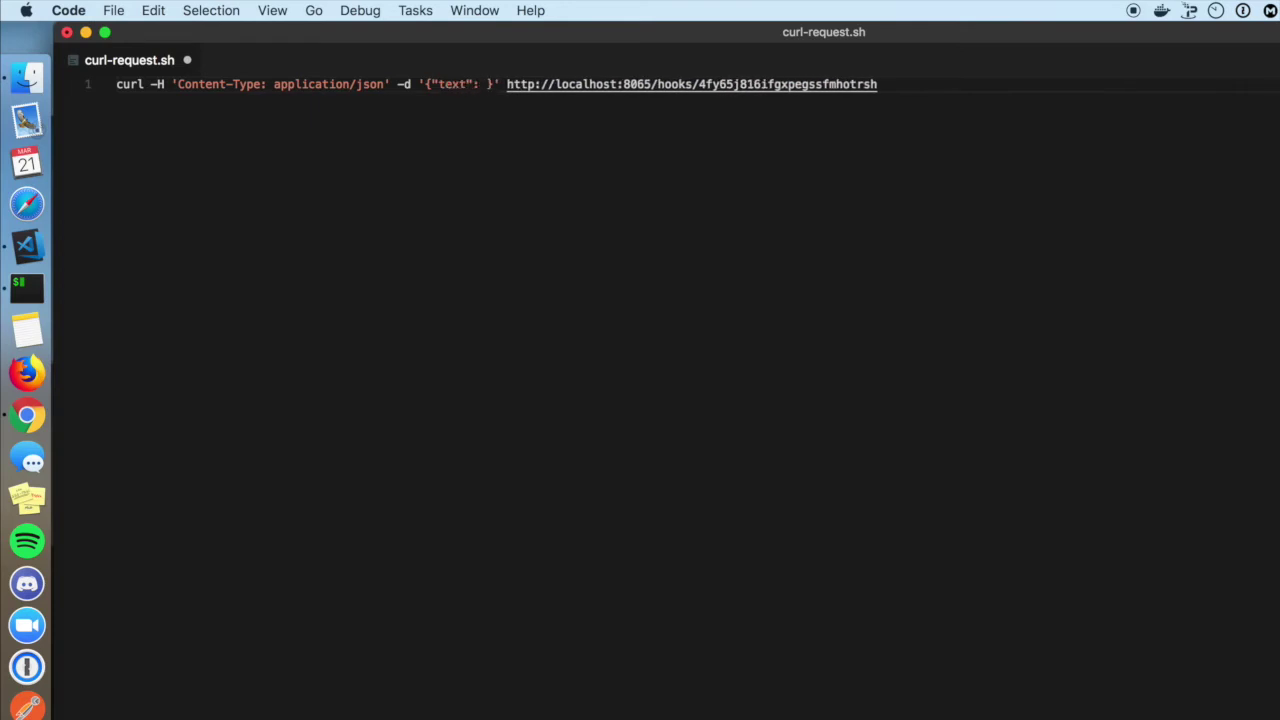
pyautogui.write('"')
pyautogui.write('I just ')
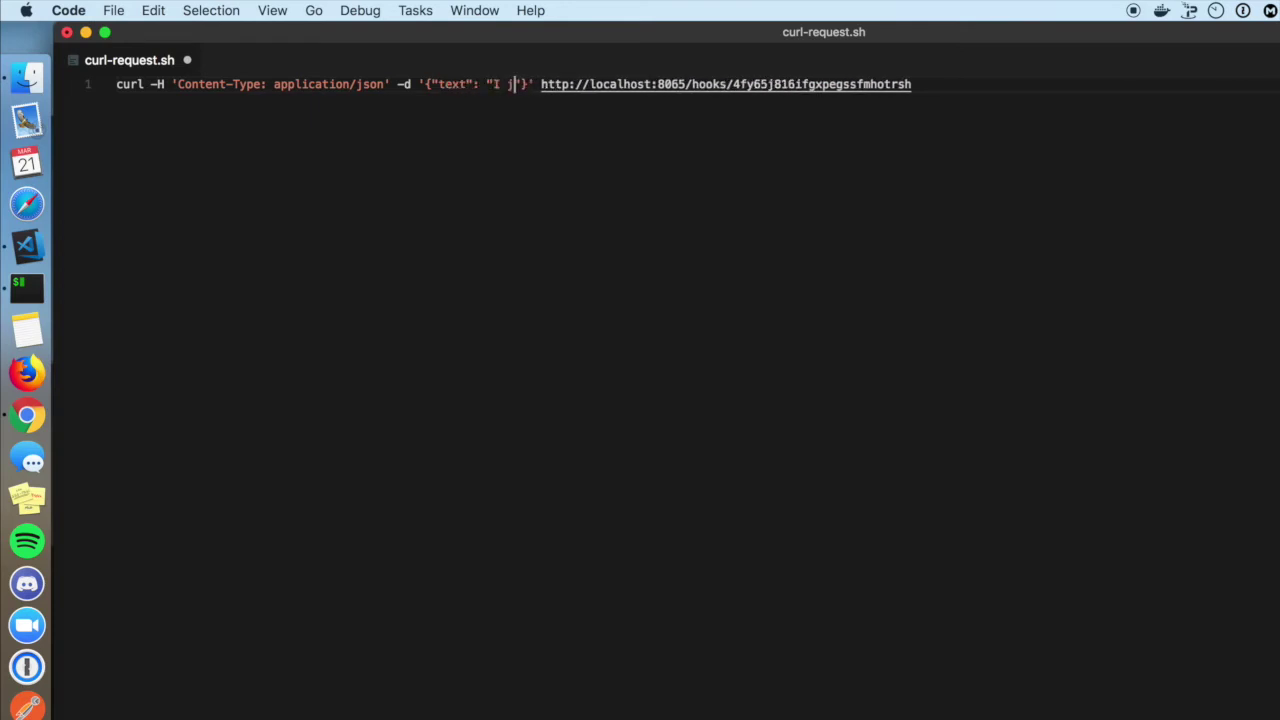
pyautogui.write('want to say ')
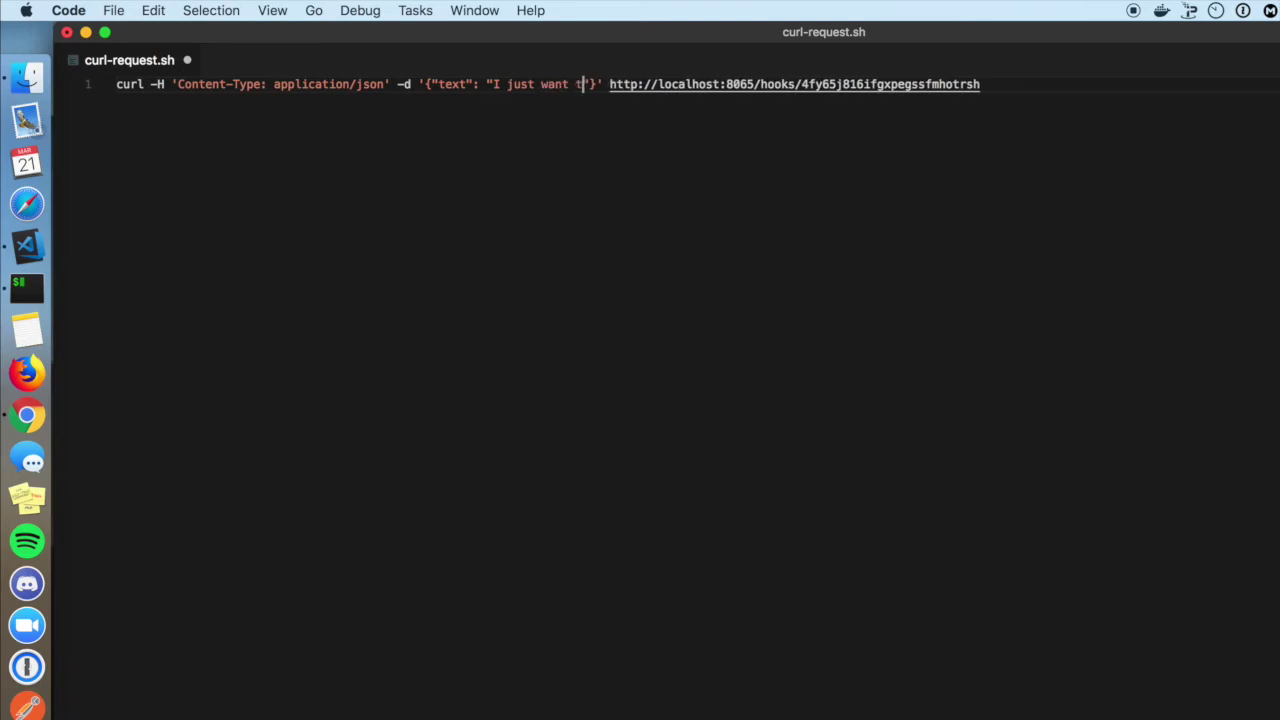
pyautogui.write('...')
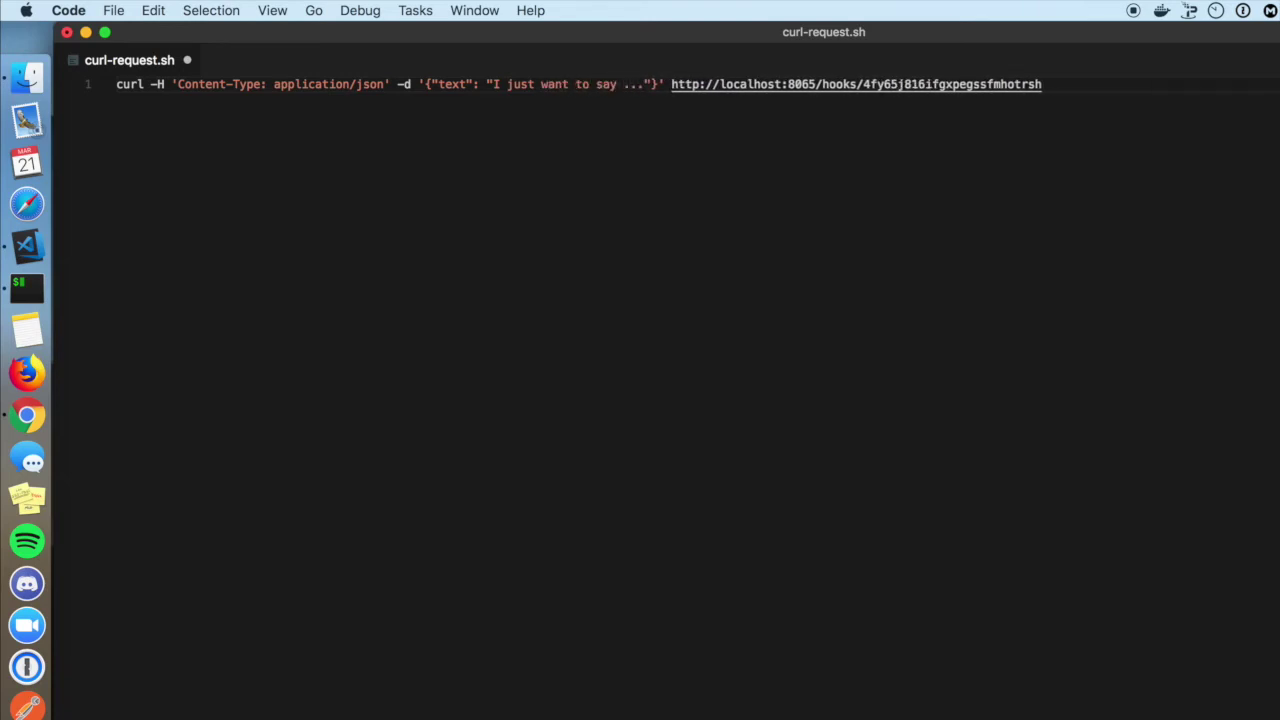
pyautogui.write('\\n ')
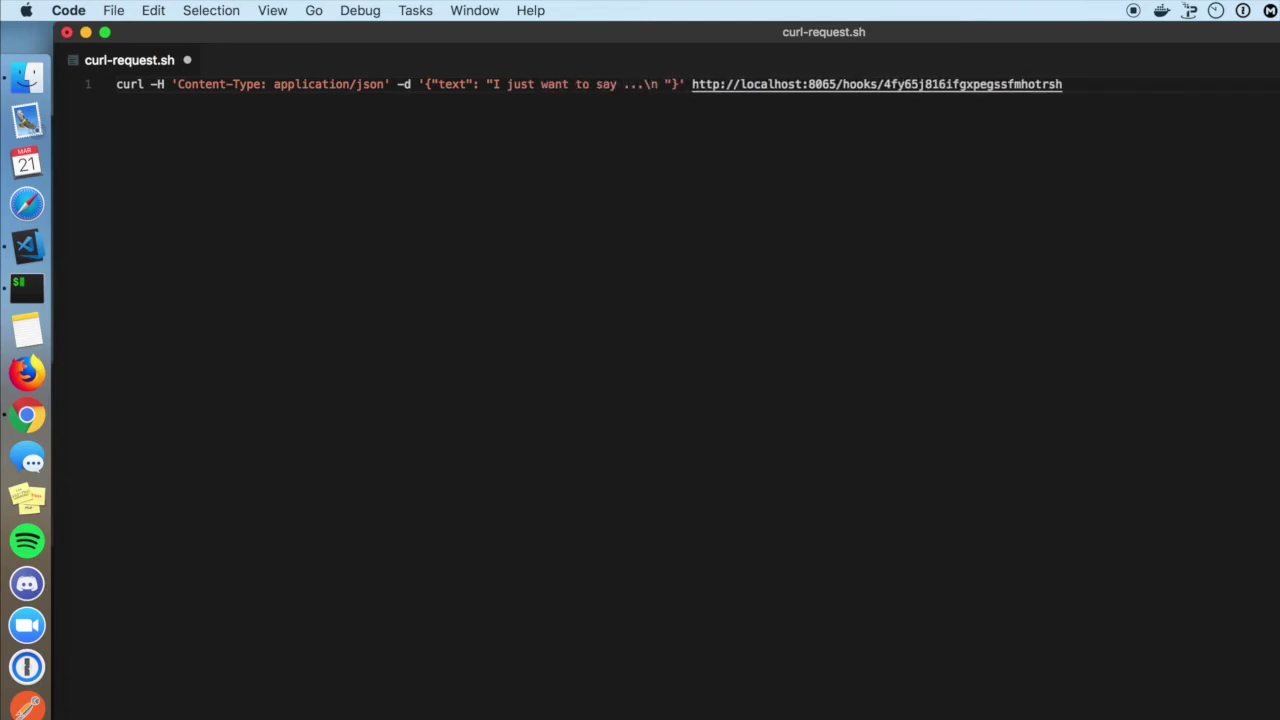
pyautogui.write('This team')
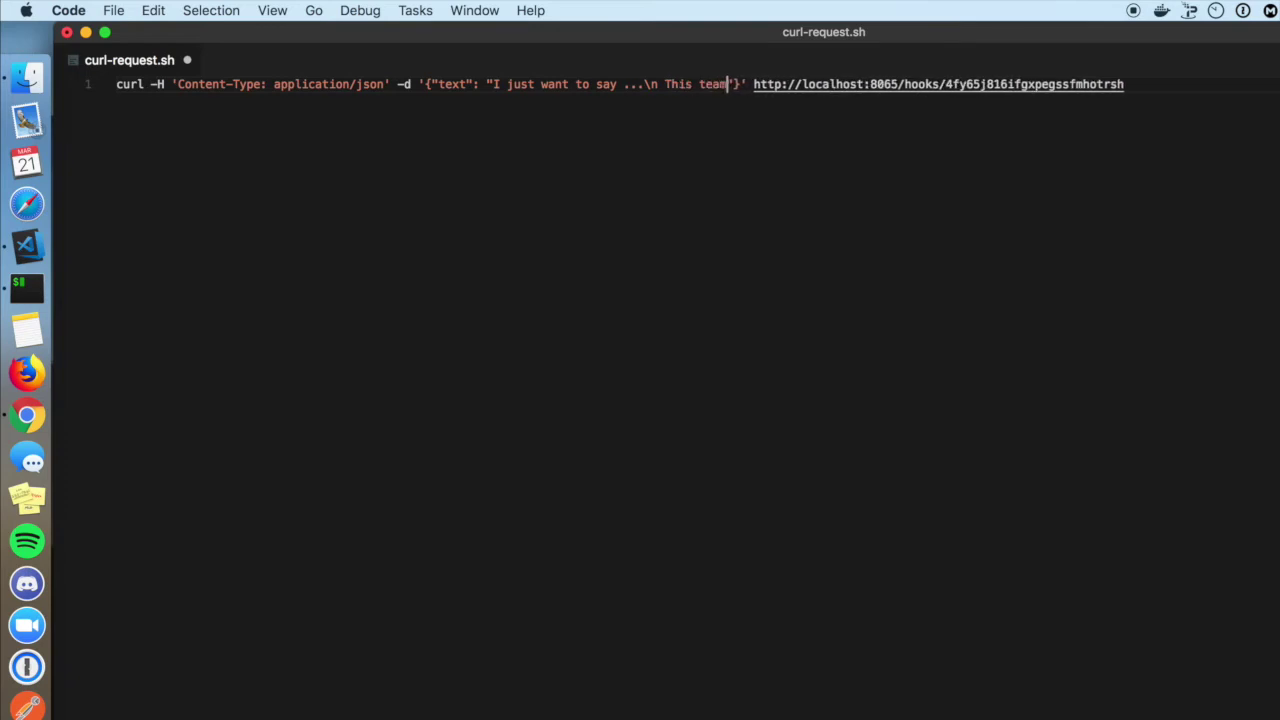
pyautogui.write(' is the best')
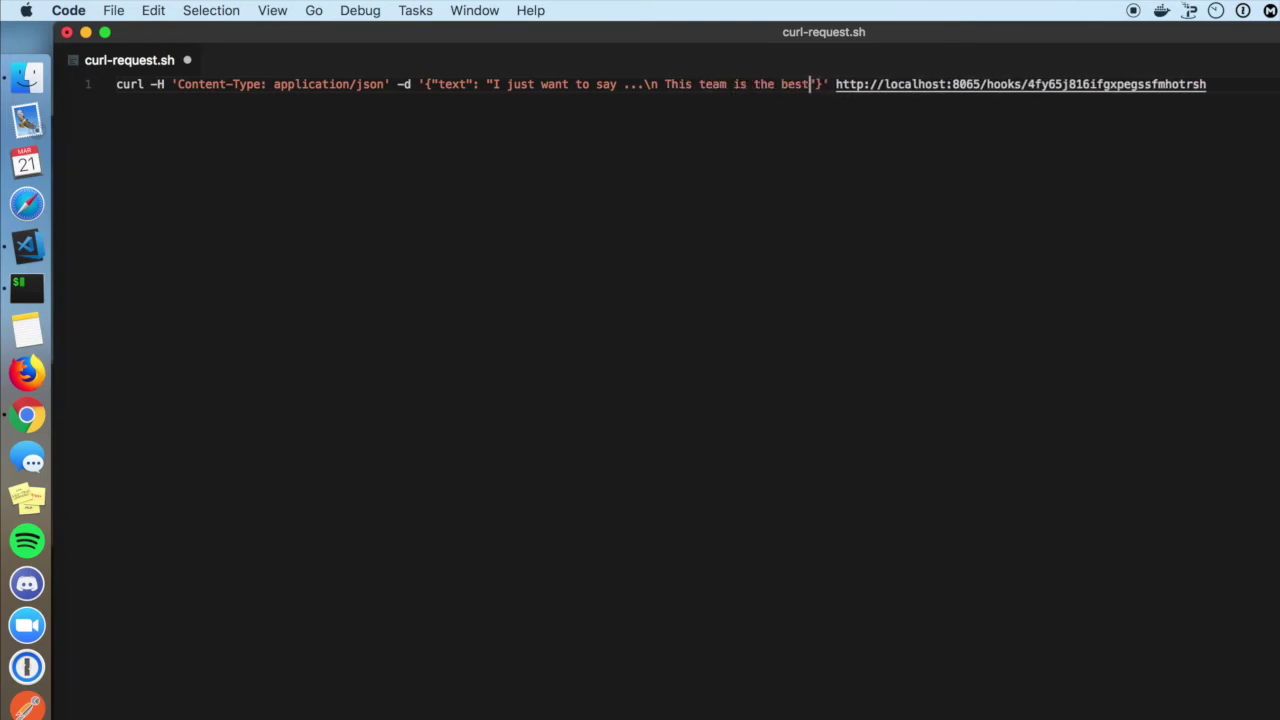
pyautogui.write('! :cake:')
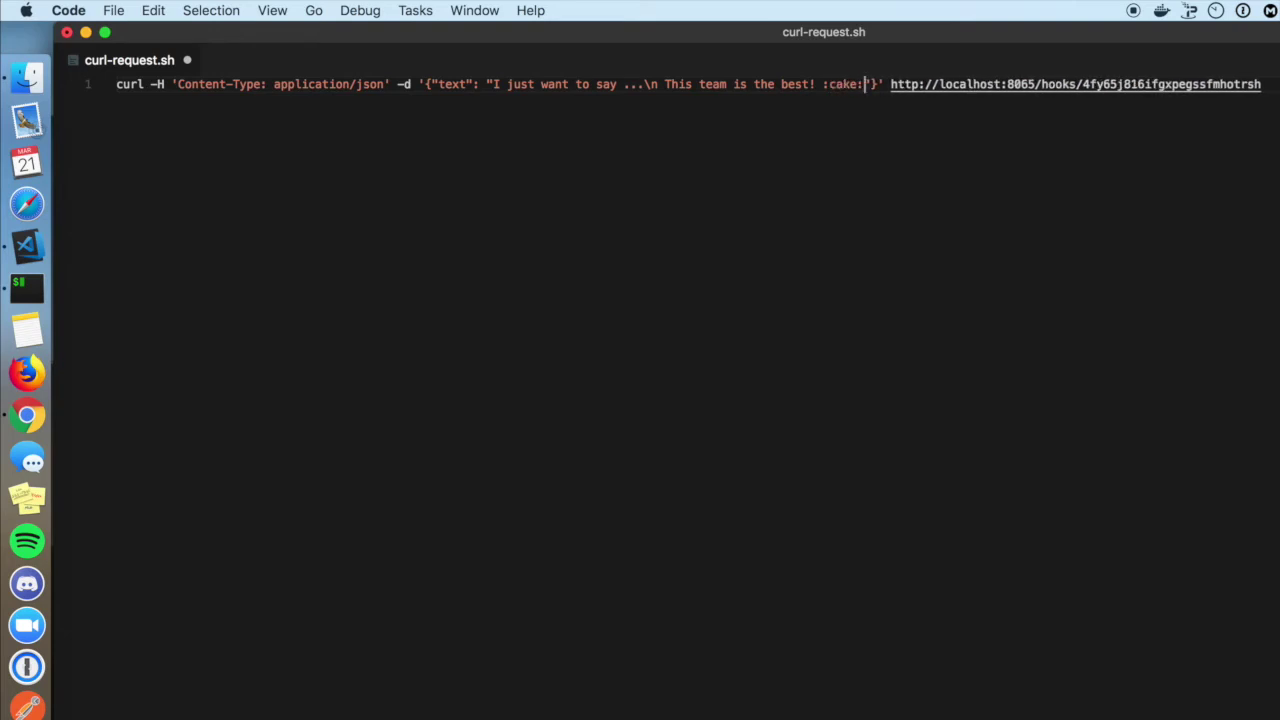
pyautogui.press('super+s')
pyautogui.press('super+a')
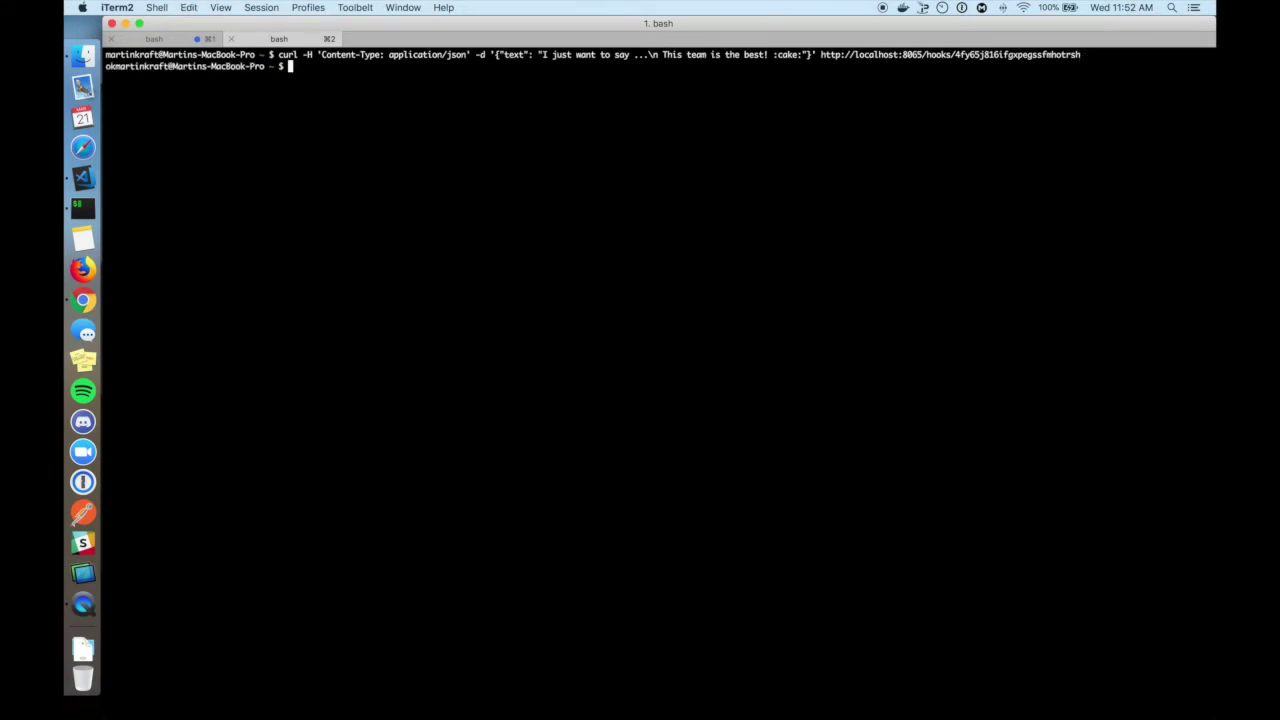
# Go back to Mattermost from the webhook confirmation page, then place the caret in the JSON body.
pyautogui.press('super+Tab')
pyautogui.press('super+Tab')
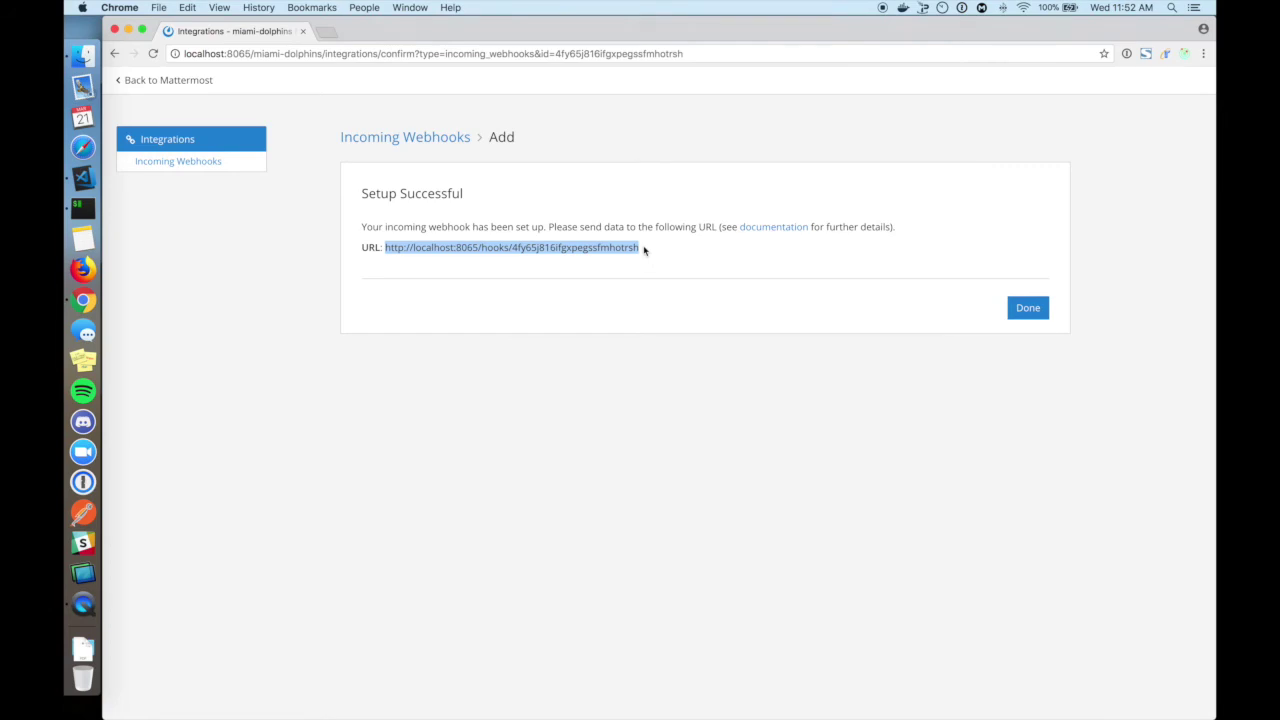
pyautogui.click(172, 83)
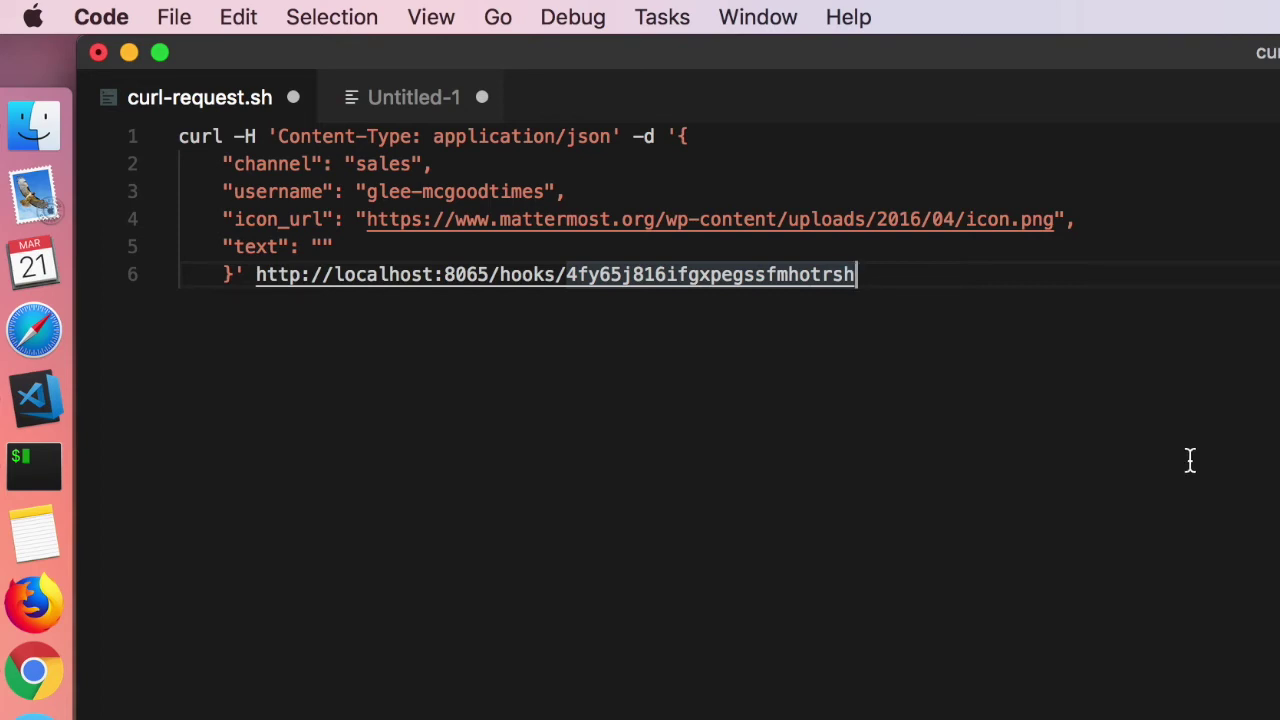
pyautogui.click(680, 135)
# Edit the payload's channel to sales, username to glee-mcgoodtimes, and add an icon_url.
pyautogui.moveTo(680, 135); pyautogui.dragTo(232, 276)
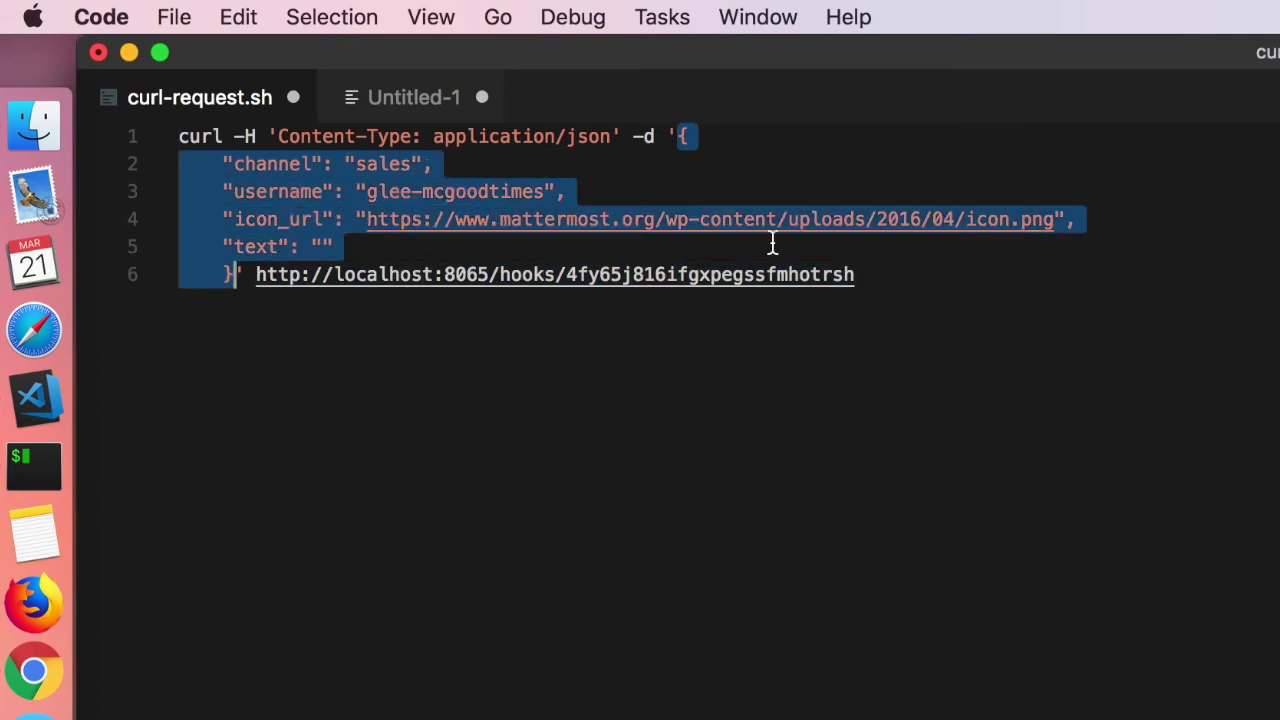
pyautogui.doubleClick(285, 163)
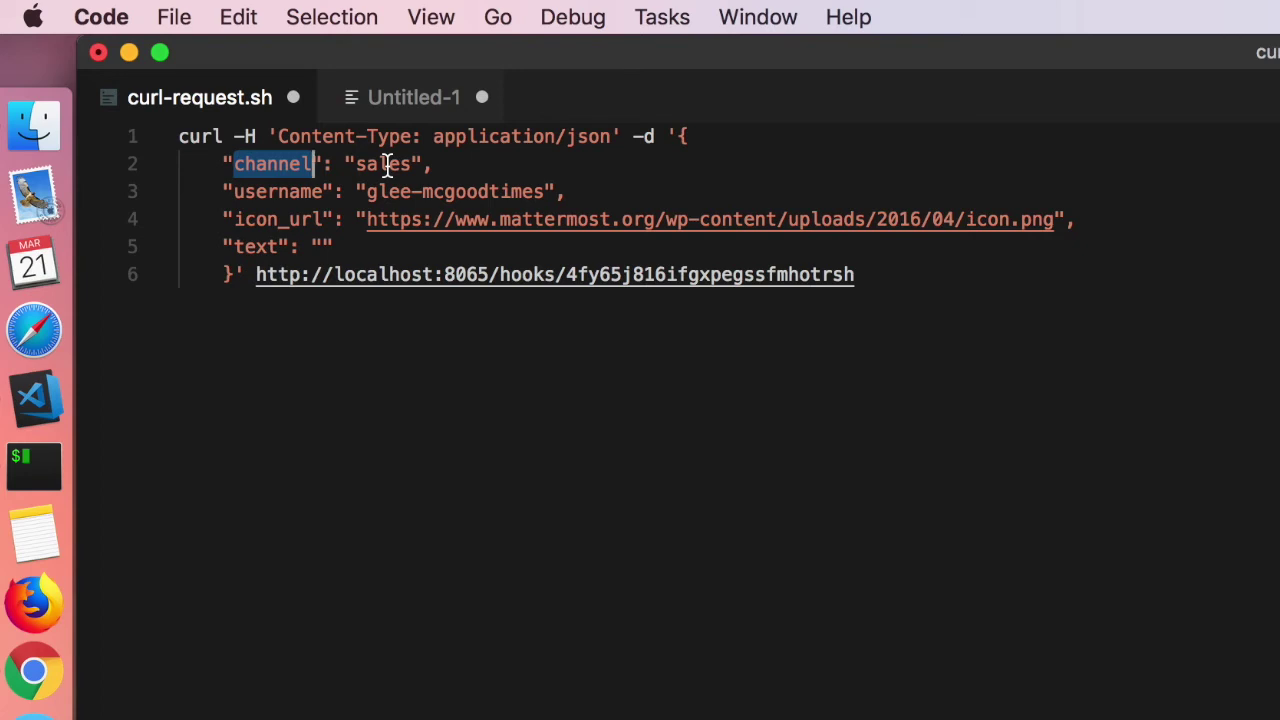
pyautogui.click(285, 190)
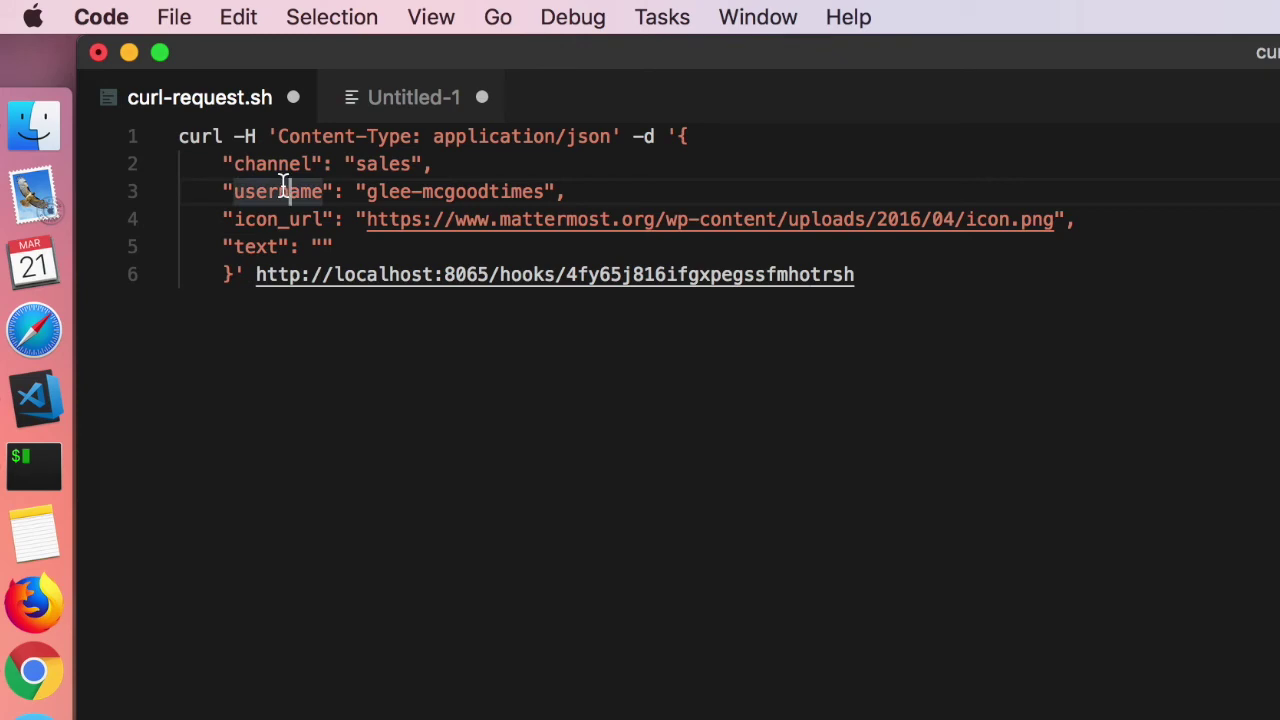
pyautogui.doubleClick(282, 220)
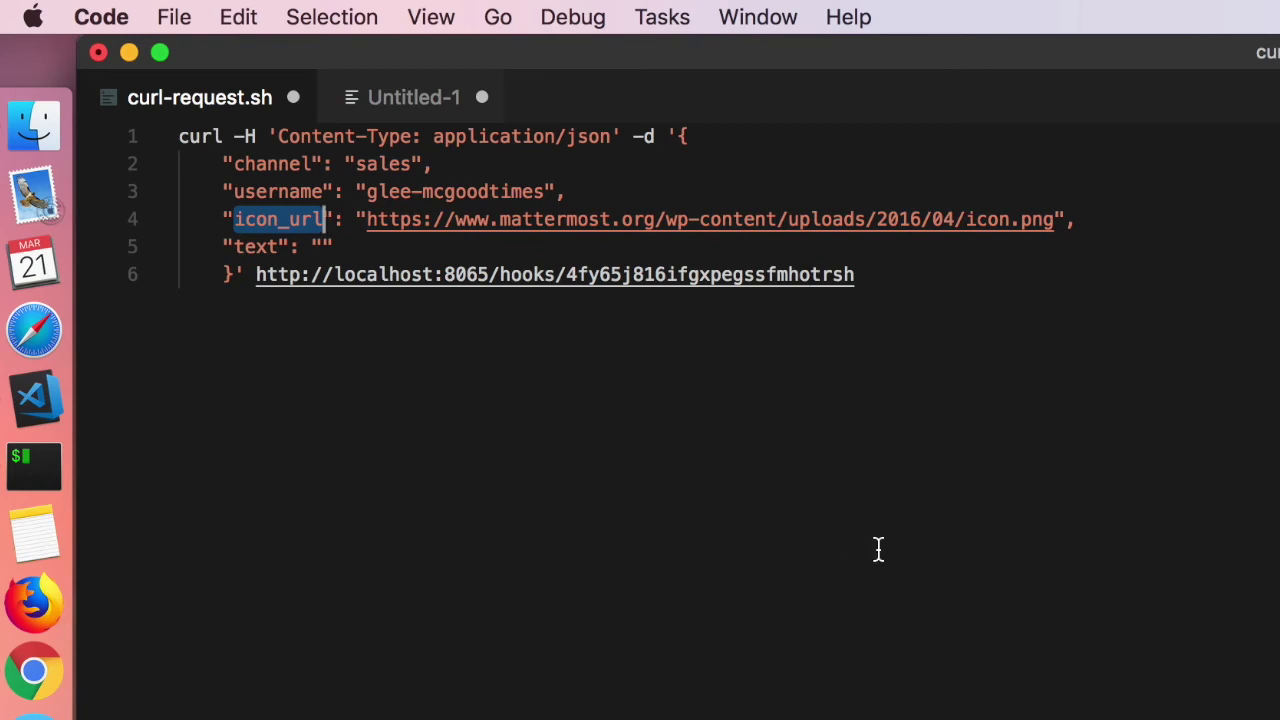
pyautogui.click(321, 246)
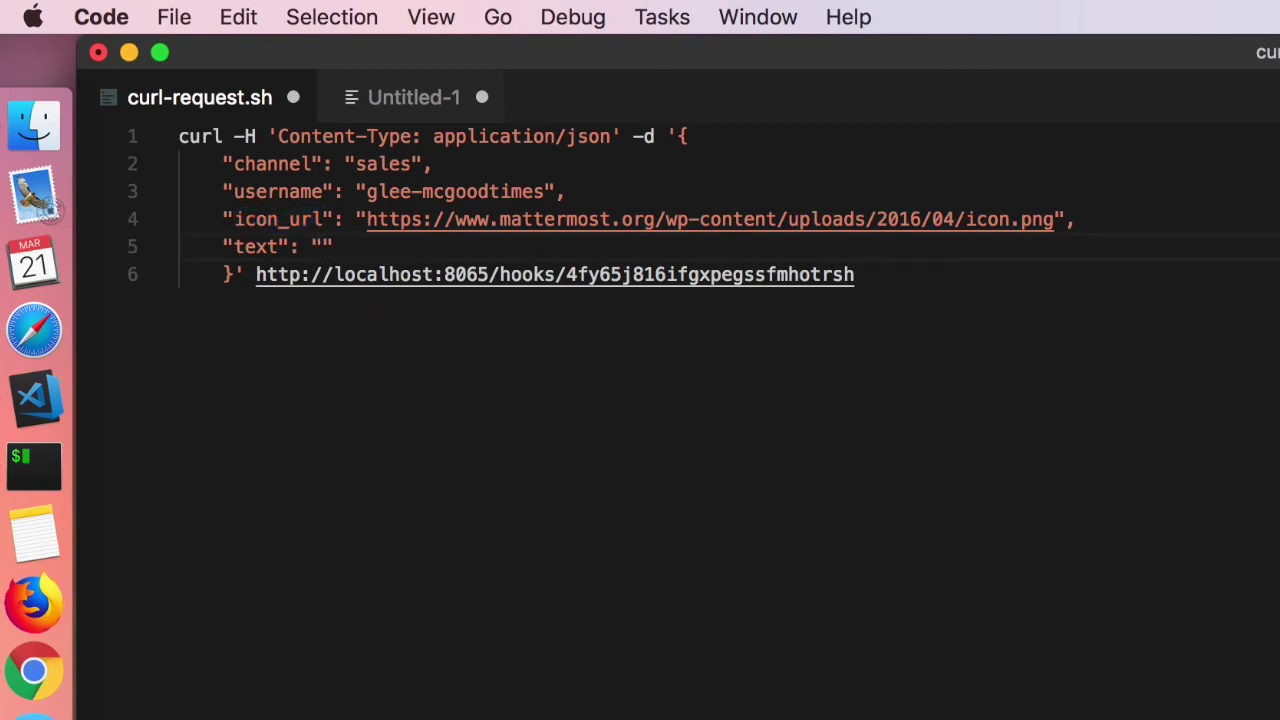
# Paste the markdown test-results table from Untitled-1 into the text value and copy the whole request.
pyautogui.hotkey('ctrl', 'Tab')
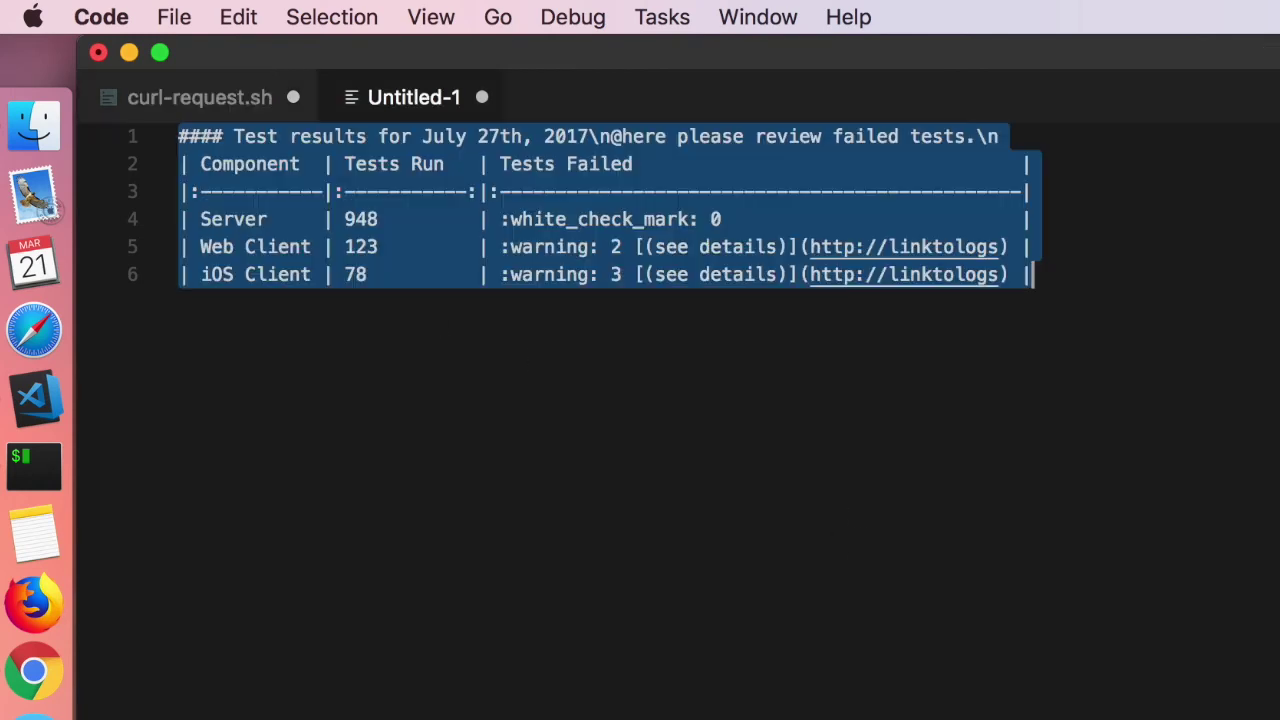
pyautogui.hotkey('ctrl', 'Tab')
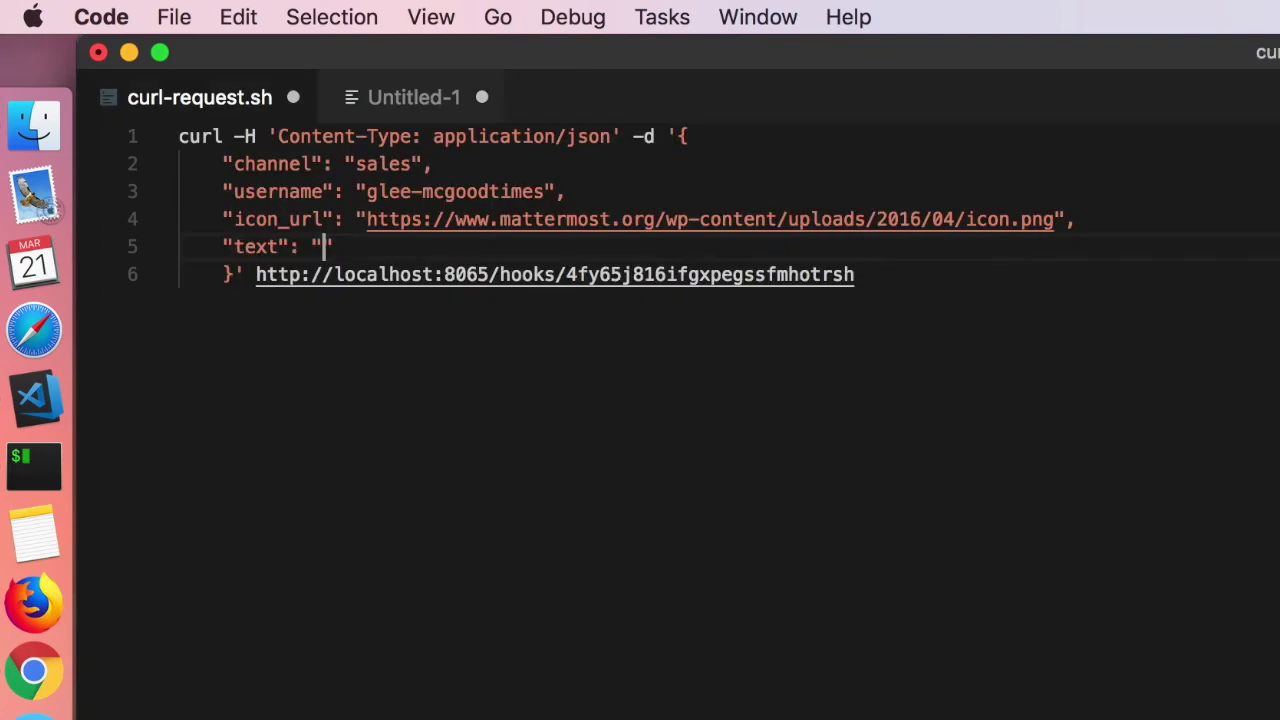
pyautogui.write('#### Test results for July 27th, 2017\\n@here please review failed tests.\\n | Component  | Tests Run   | Tests Failed                                   | |:-----------|:-----------:|:-----------------------------------------------| | Server     | 948         | :white_check_mark: 0                           | | Web Client | 123         | :warning: 2 [(see details)](http://linktologs) | | iOS Client | 78          | :warning: 3 [(see details)](http://linktologs) |')
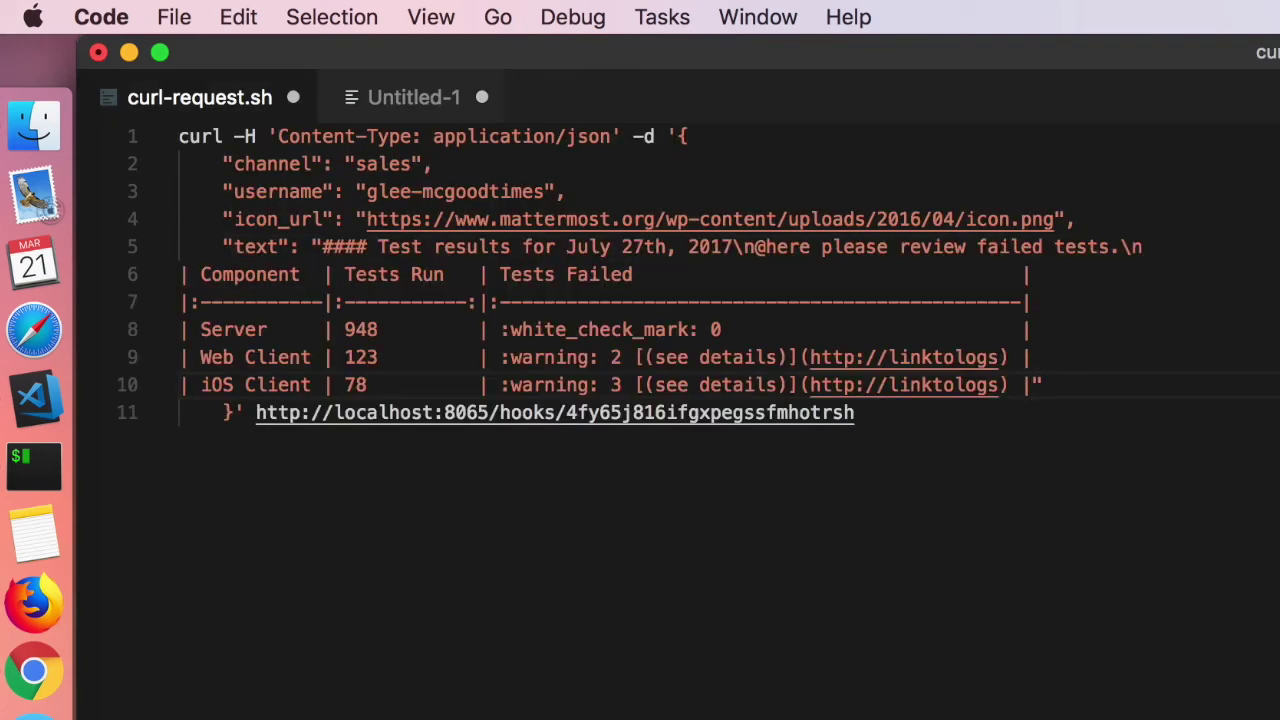
pyautogui.click(856, 412)
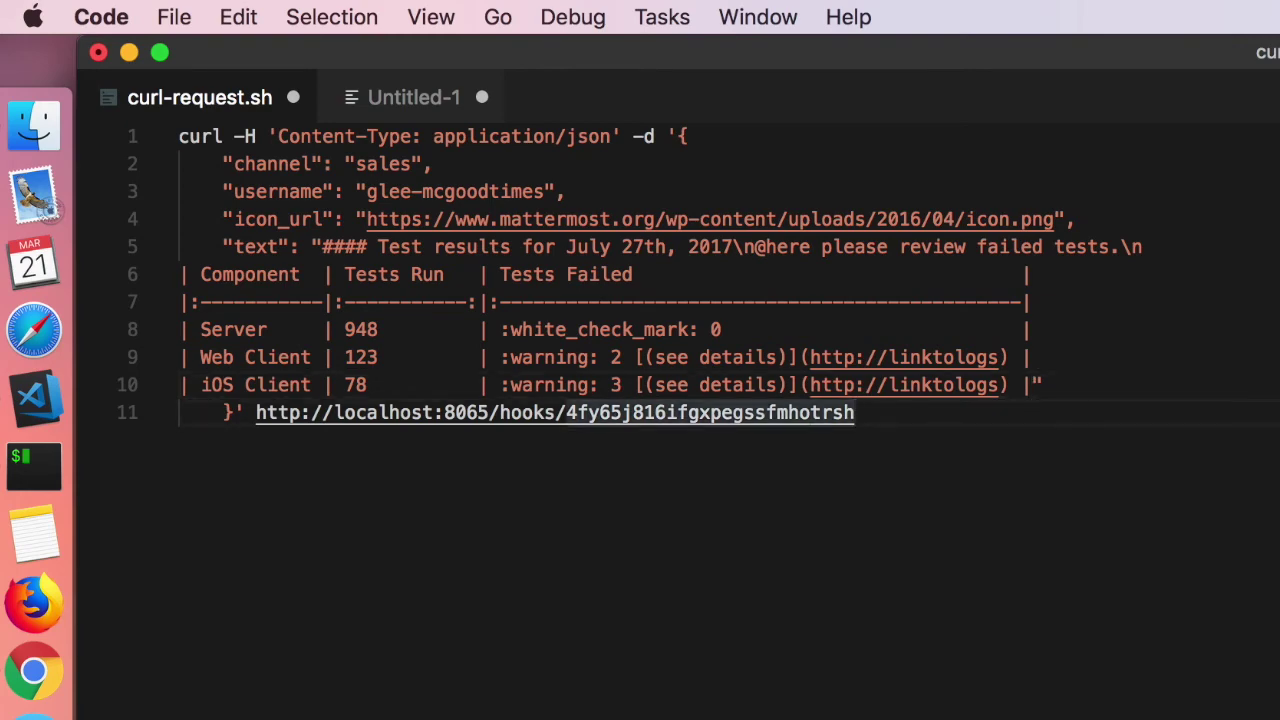
pyautogui.press('super+a')
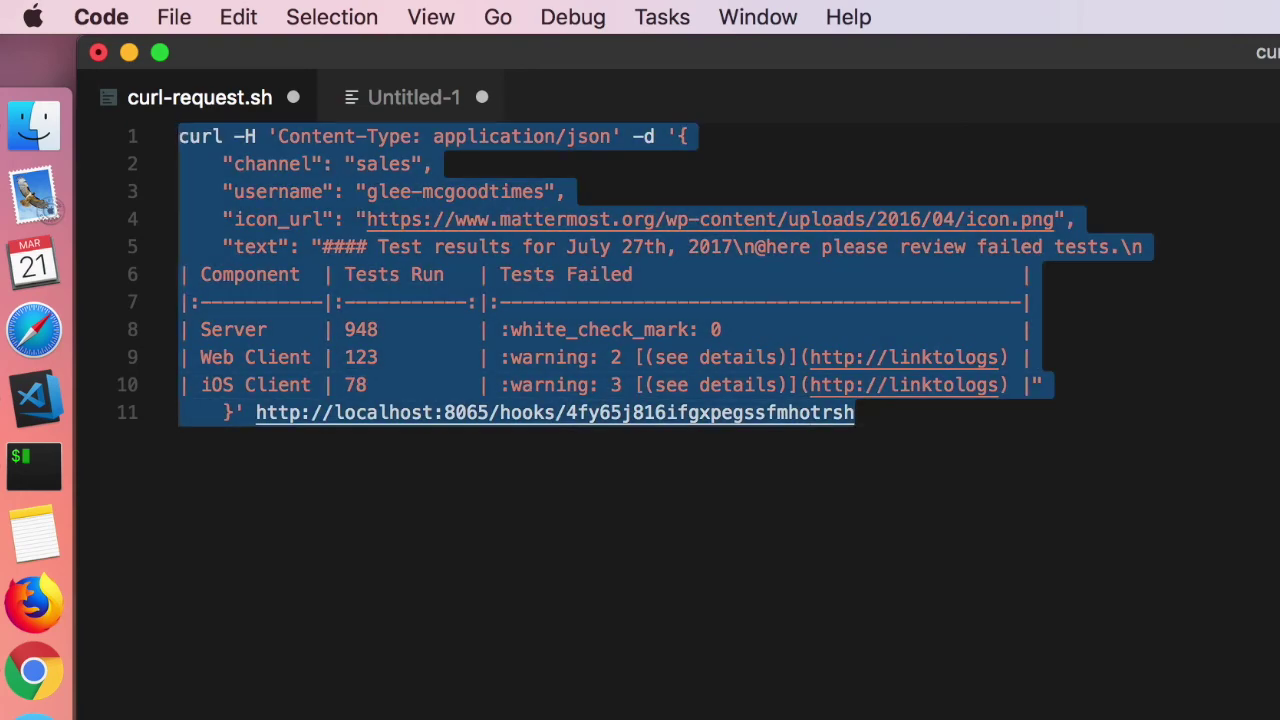
pyautogui.press('super+Tab')
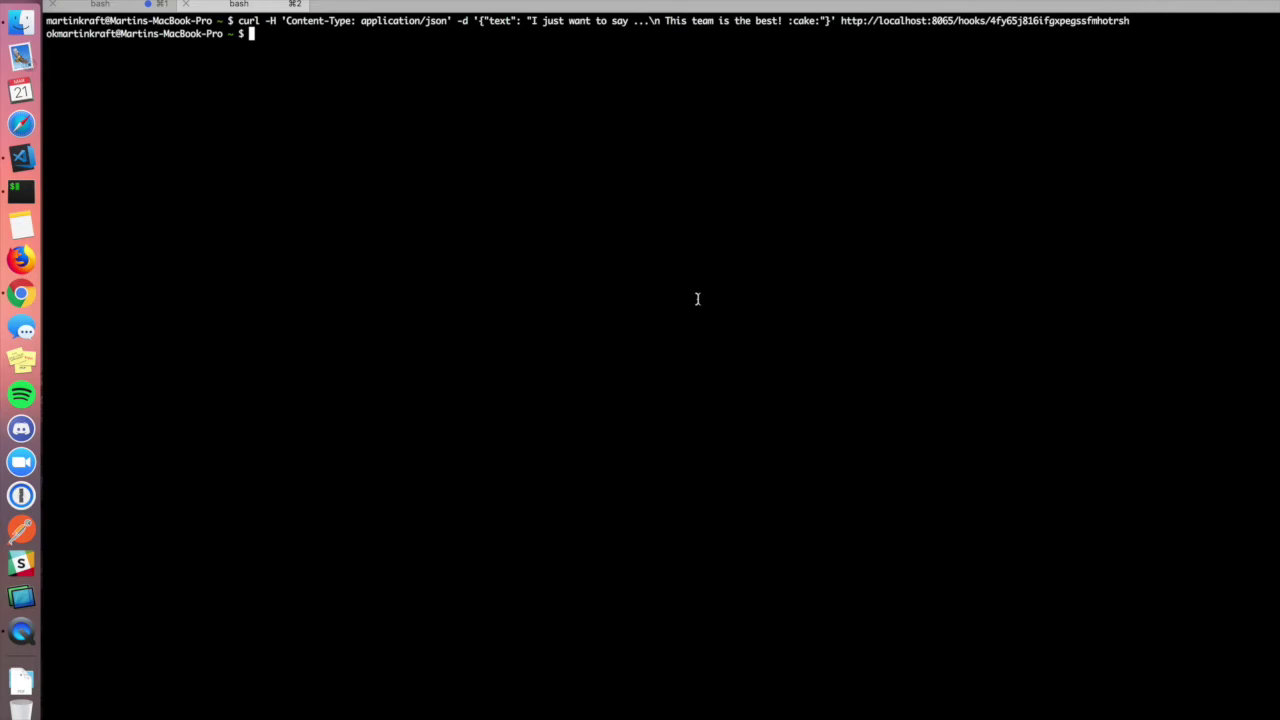
# Run the curl request in a cleared terminal and view the posted table in the sales channel.
pyautogui.press('super+k')
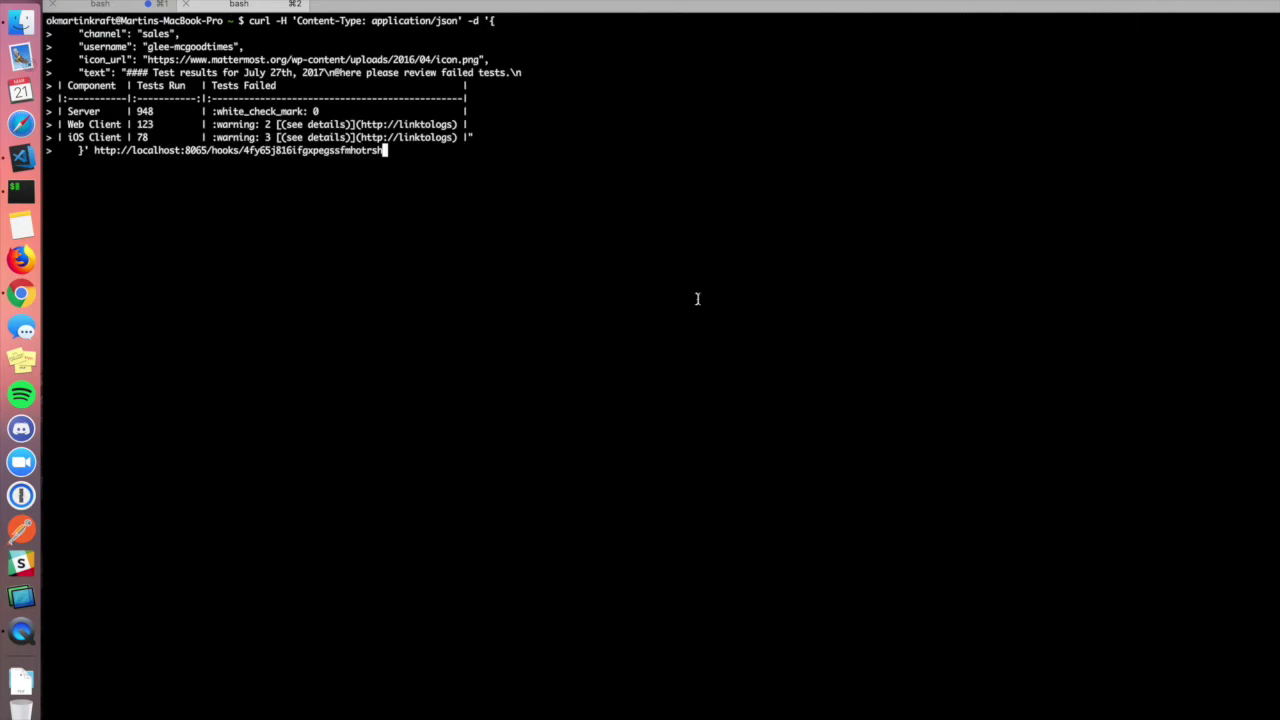
pyautogui.press('Return')
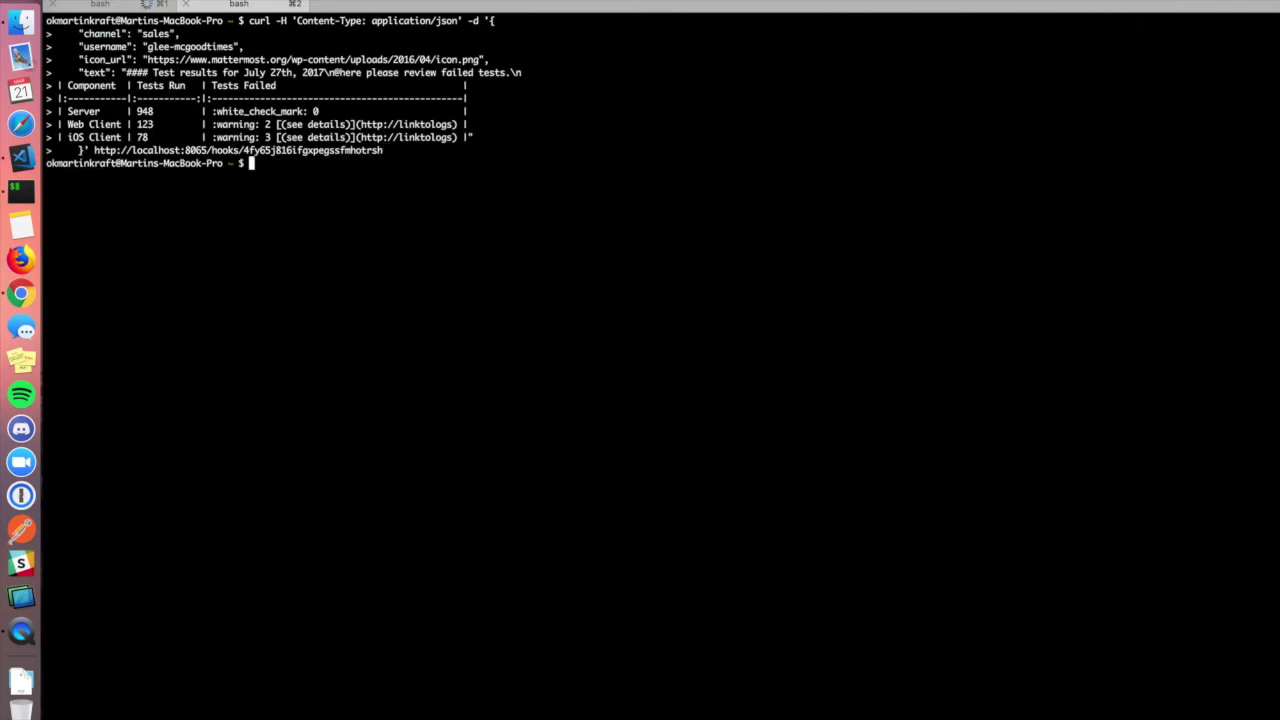
pyautogui.press('super+Tab')
pyautogui.press('super+Tab')
pyautogui.press('super+Tab')
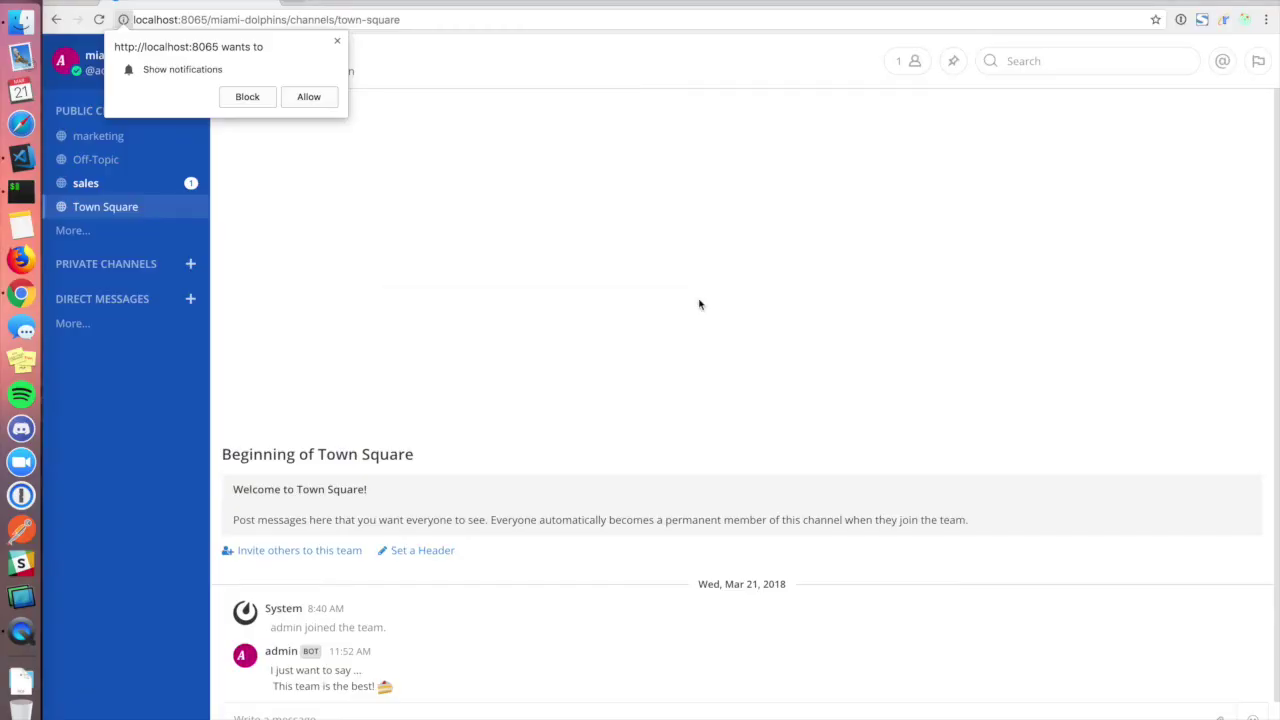
pyautogui.click(307, 107)
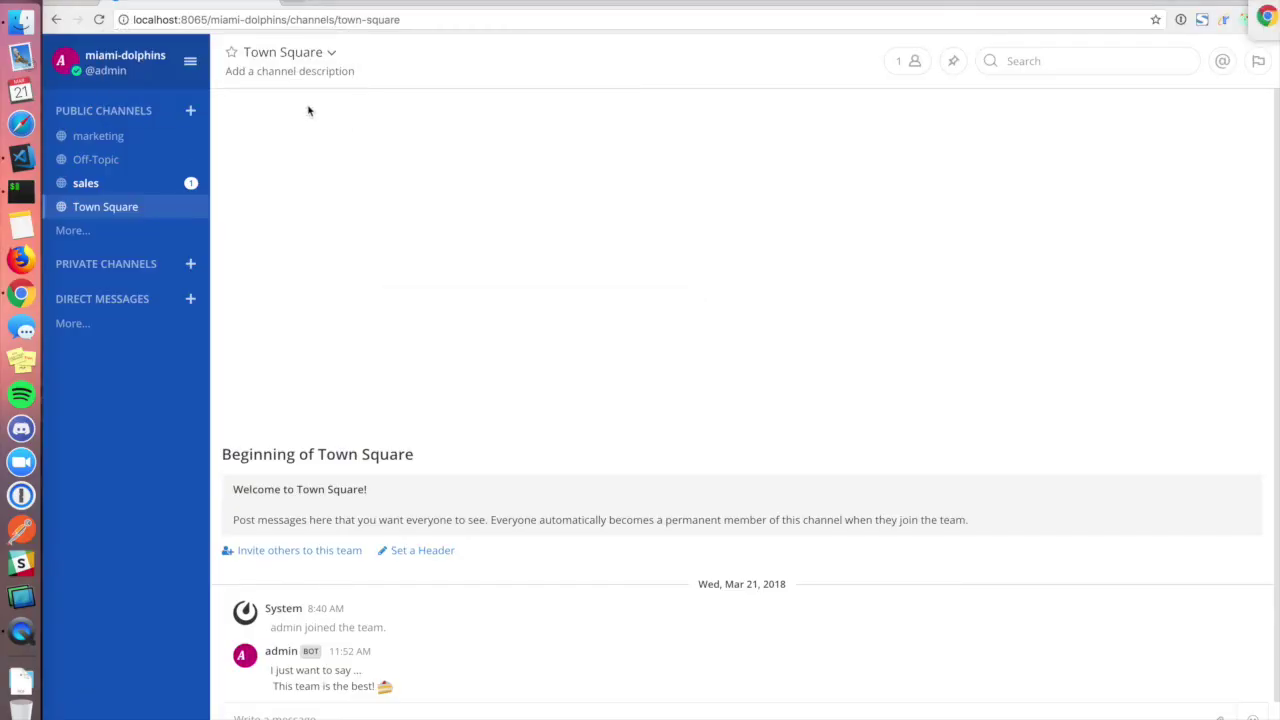
pyautogui.click(132, 186)
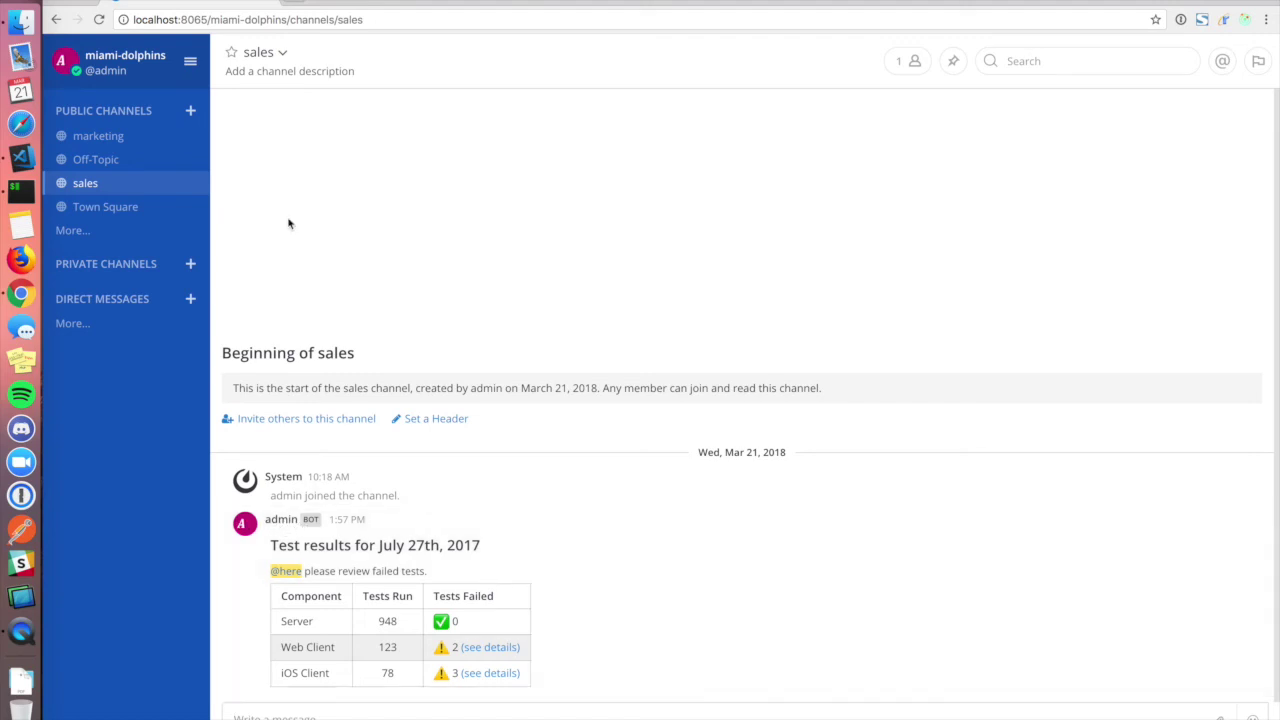
# Select the channel and username lines of the payload in curl-request.sh.
pyautogui.press('super+Tab')
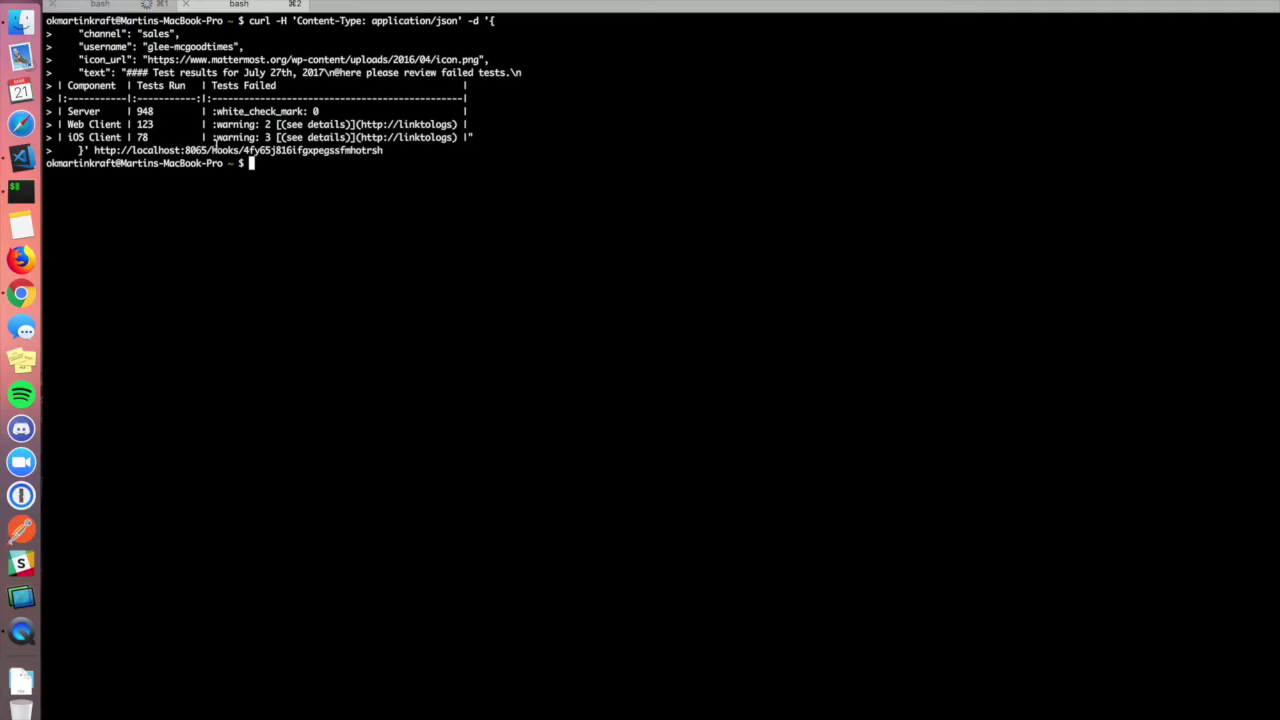
pyautogui.press('super+Tab')
pyautogui.press('super+Tab')
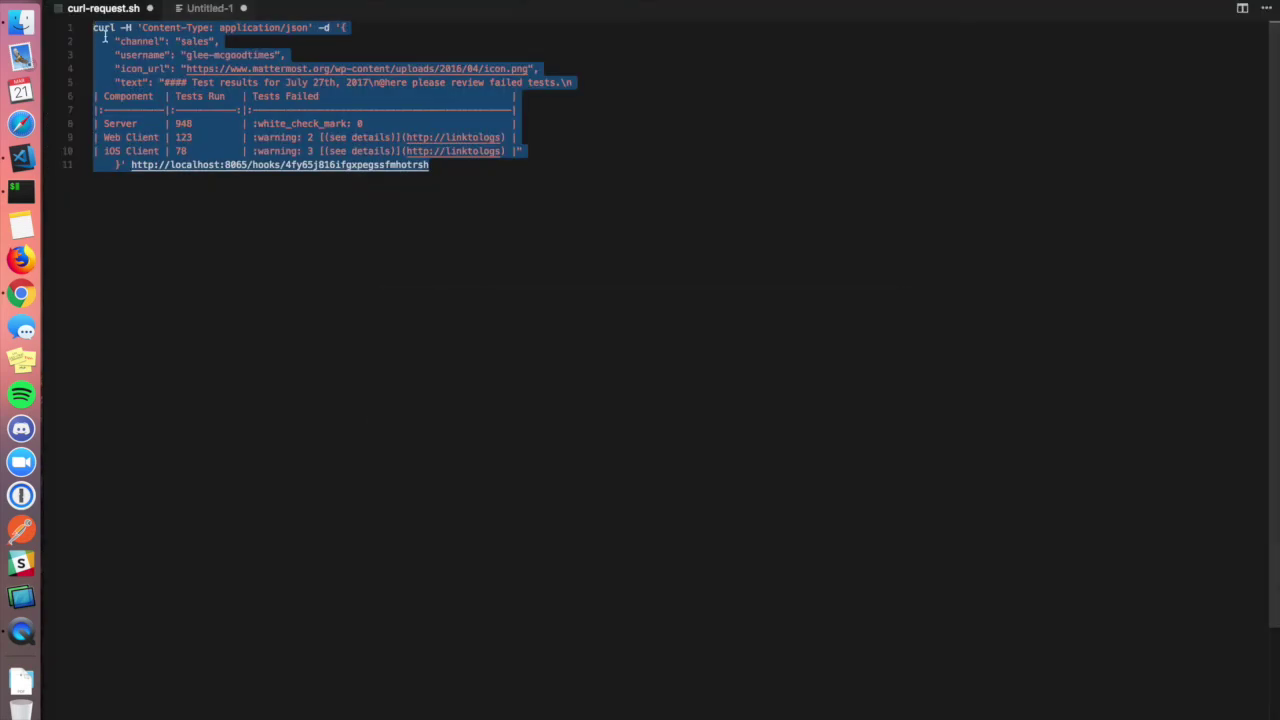
pyautogui.click(176, 68)
pyautogui.moveTo(285, 54); pyautogui.dragTo(93, 41)
pyautogui.press('super+Tab')
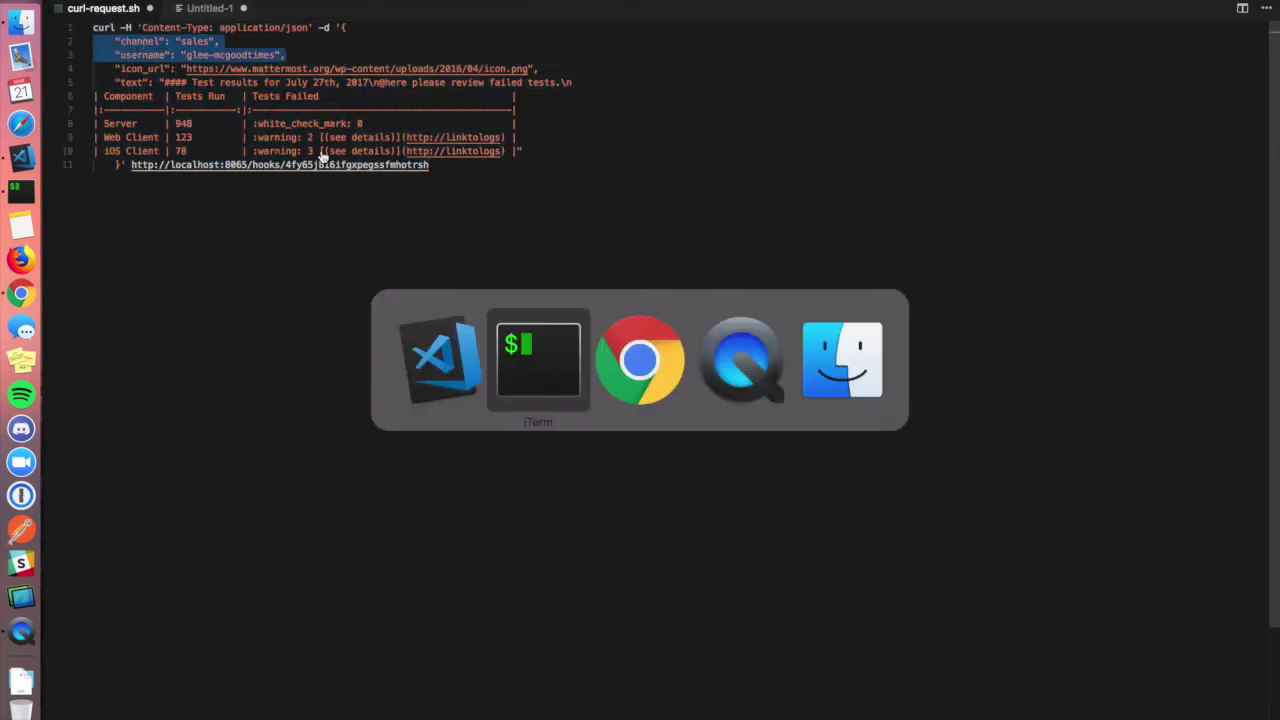
pyautogui.press('super+Tab')
# Set both username and profile picture icon overrides to true, save, and return to miami-dolphins.
pyautogui.click(189, 61)
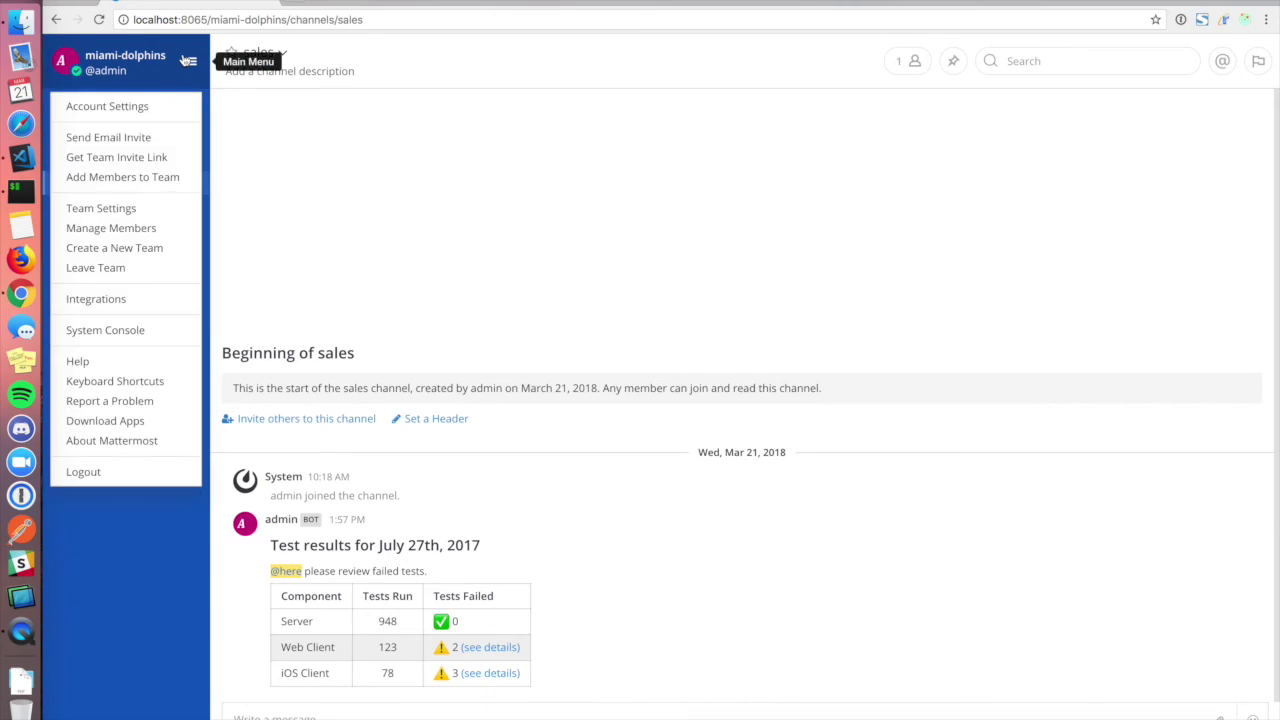
pyautogui.click(163, 331)
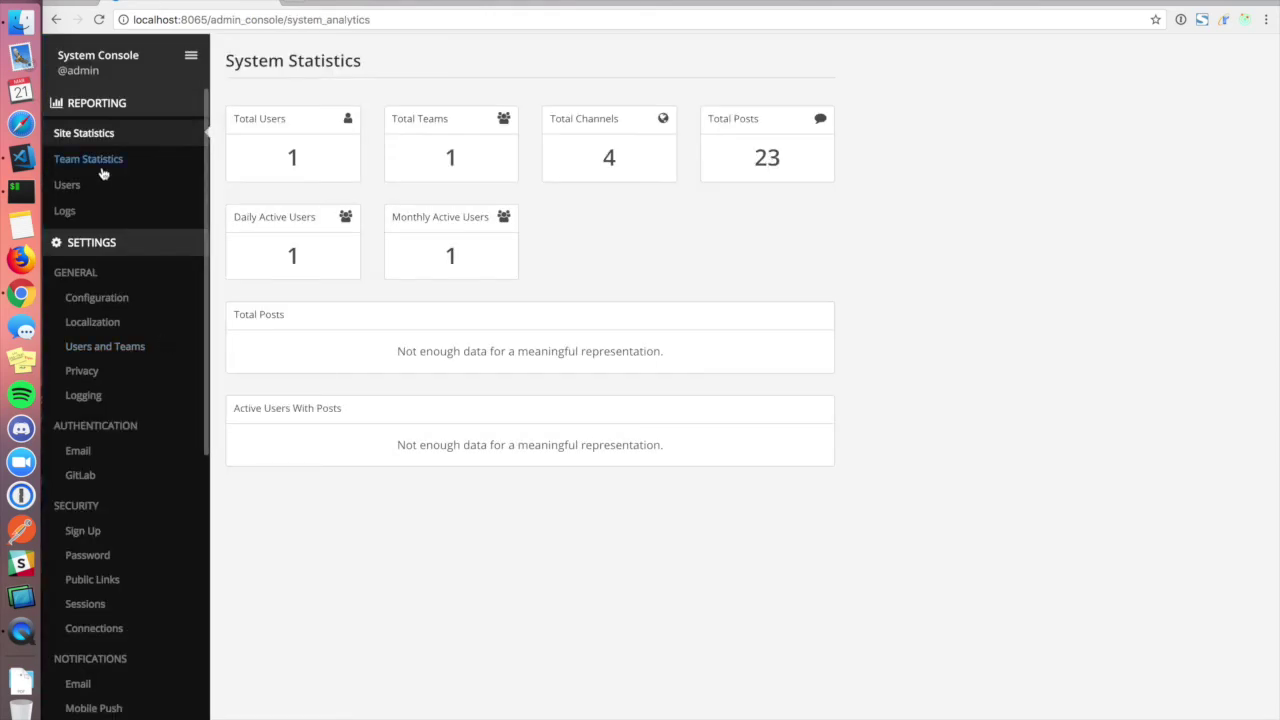
pyautogui.scroll(-5, 128, 413)
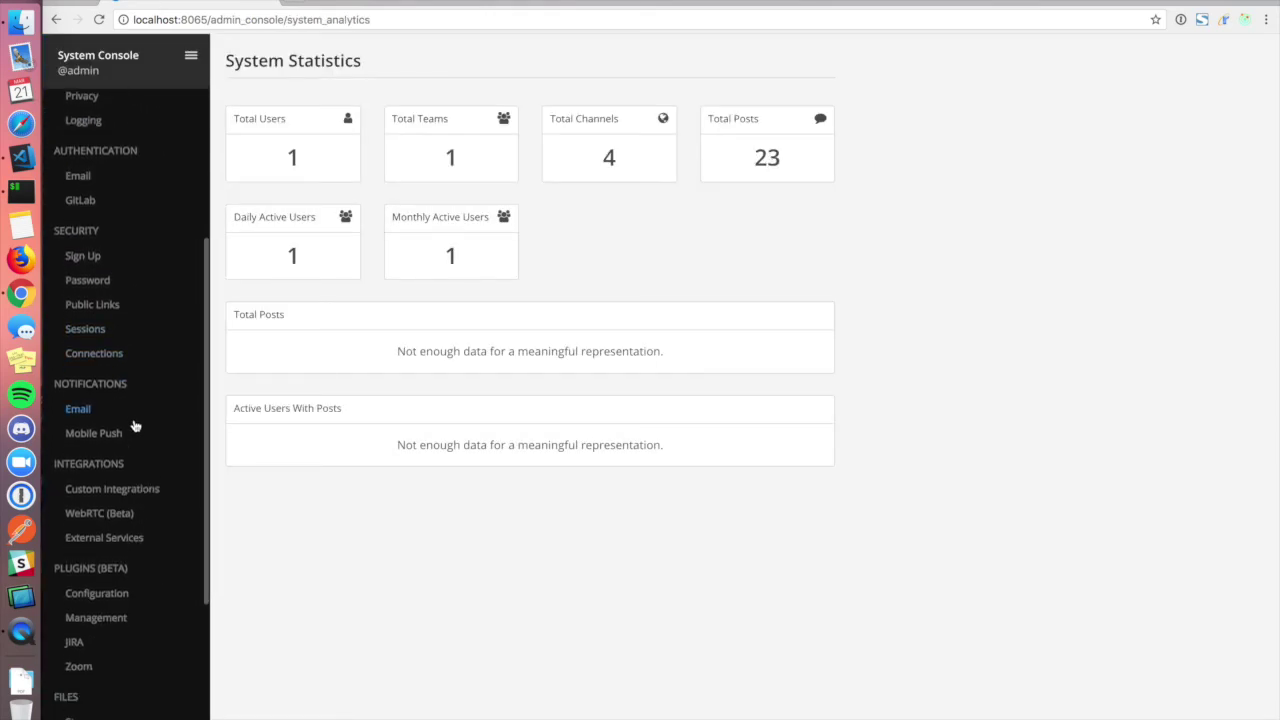
pyautogui.click(134, 491)
pyautogui.scroll(-5, 521, 549)
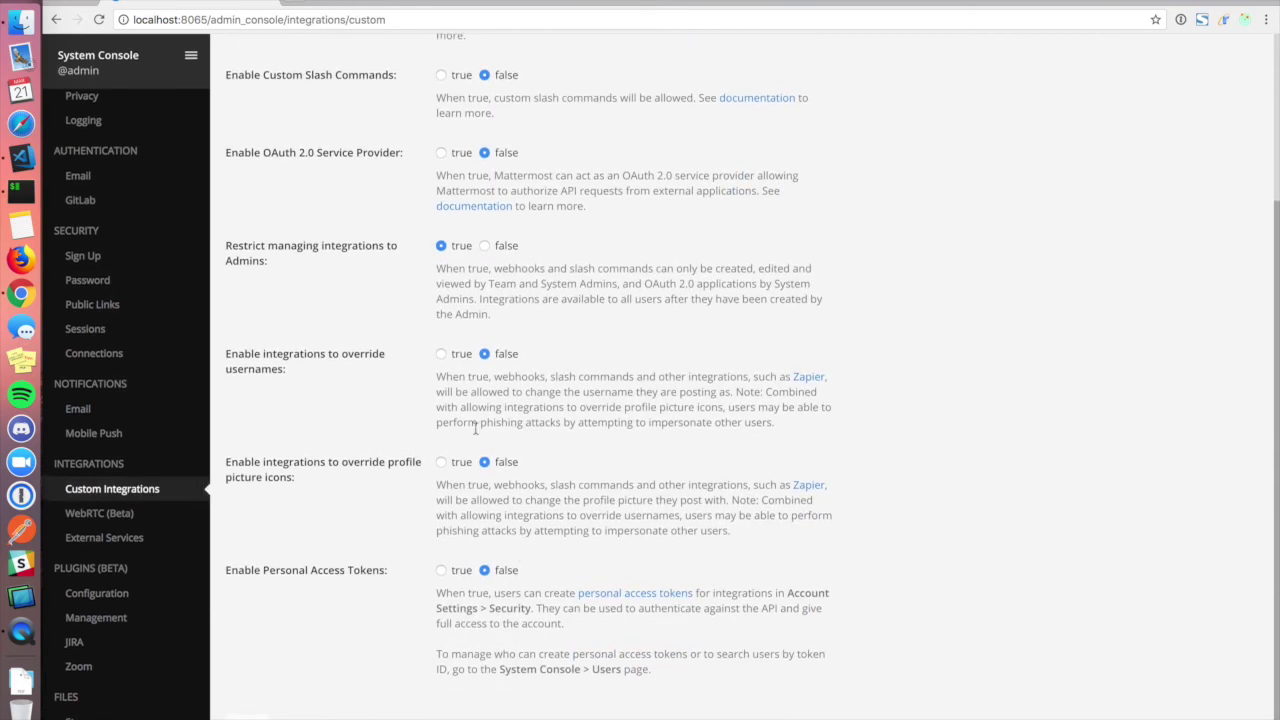
pyautogui.click(442, 355)
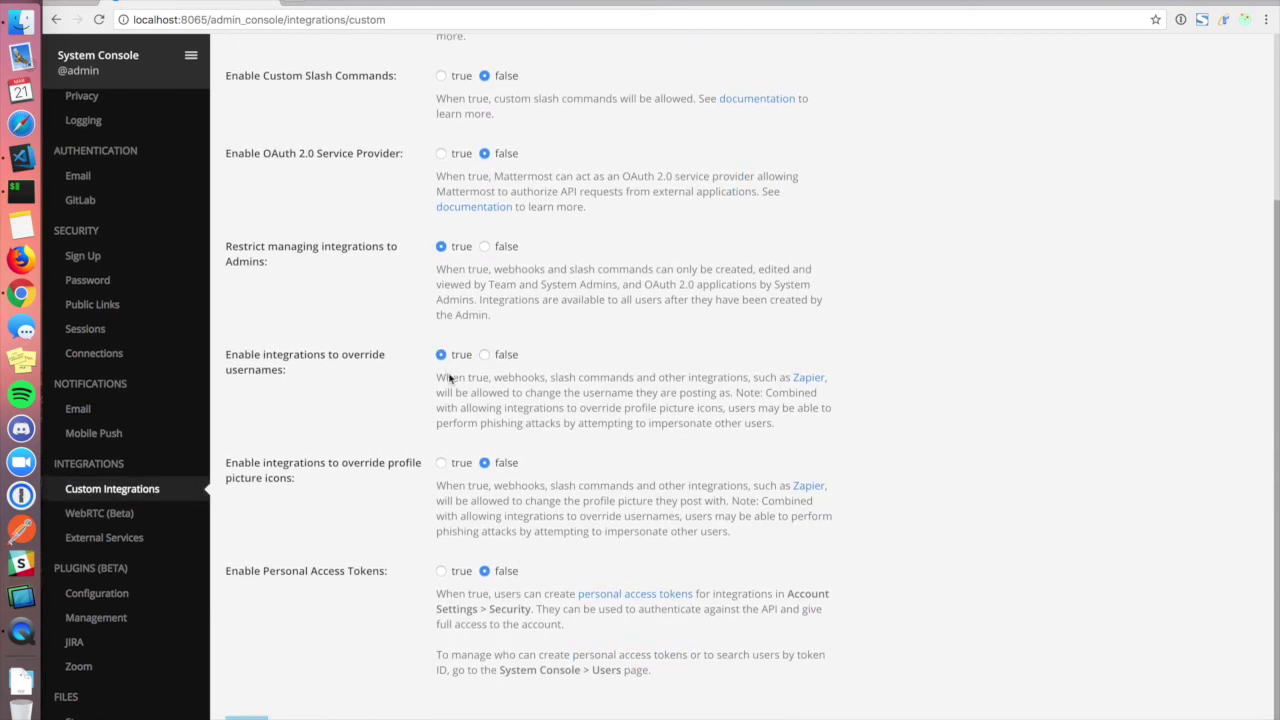
pyautogui.click(441, 463)
pyautogui.click(323, 713)
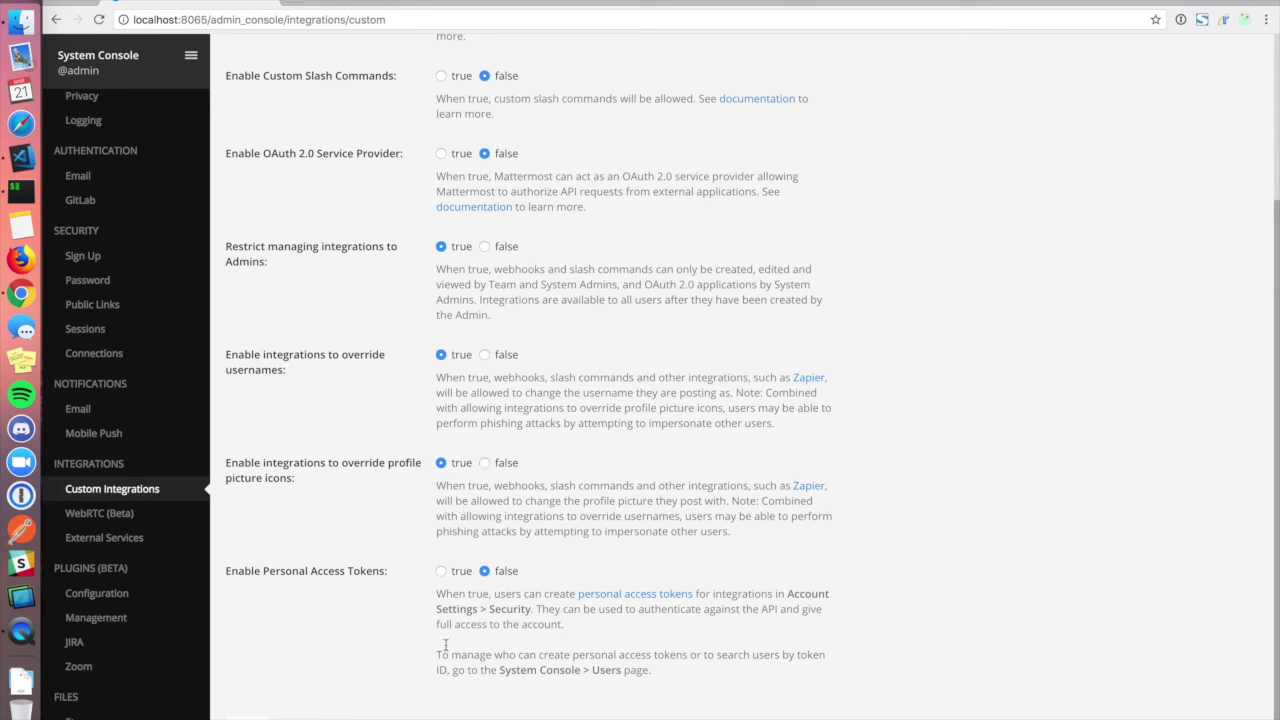
pyautogui.click(191, 56)
pyautogui.click(171, 92)
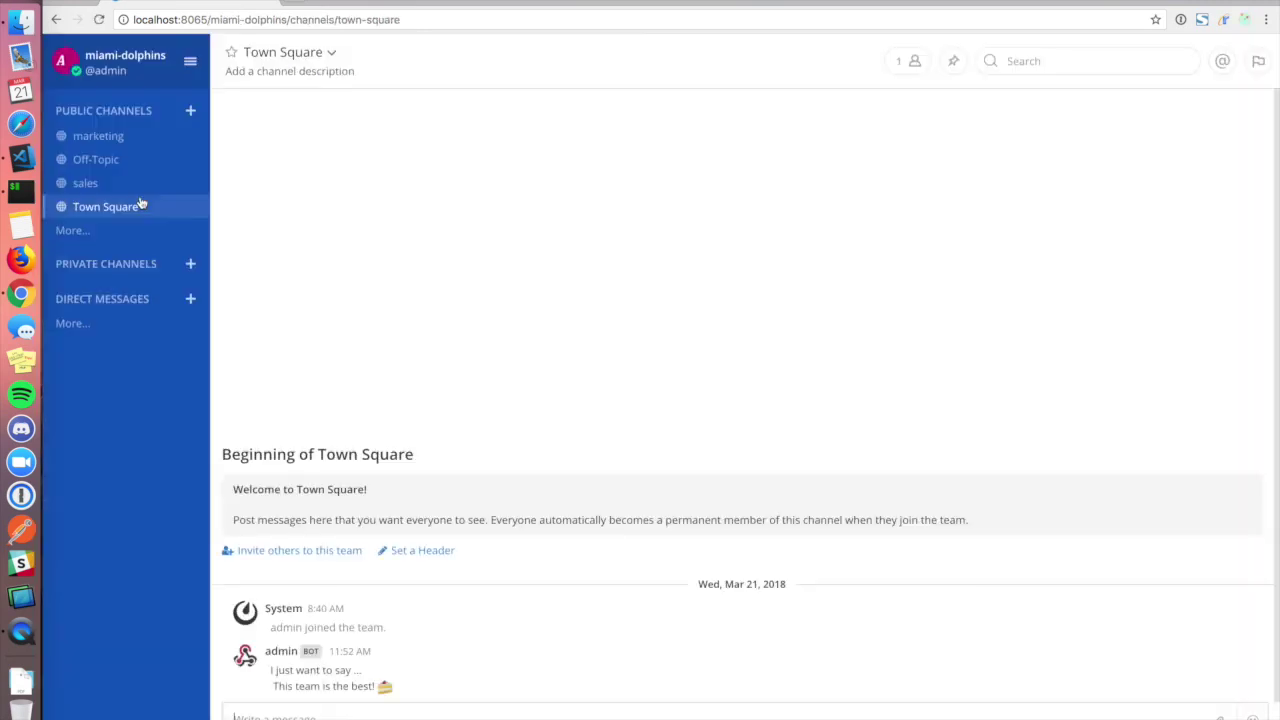
# Open sales and rerun the previous curl request to repost the table as glee-mcgoodtimes.
pyautogui.click(130, 183)
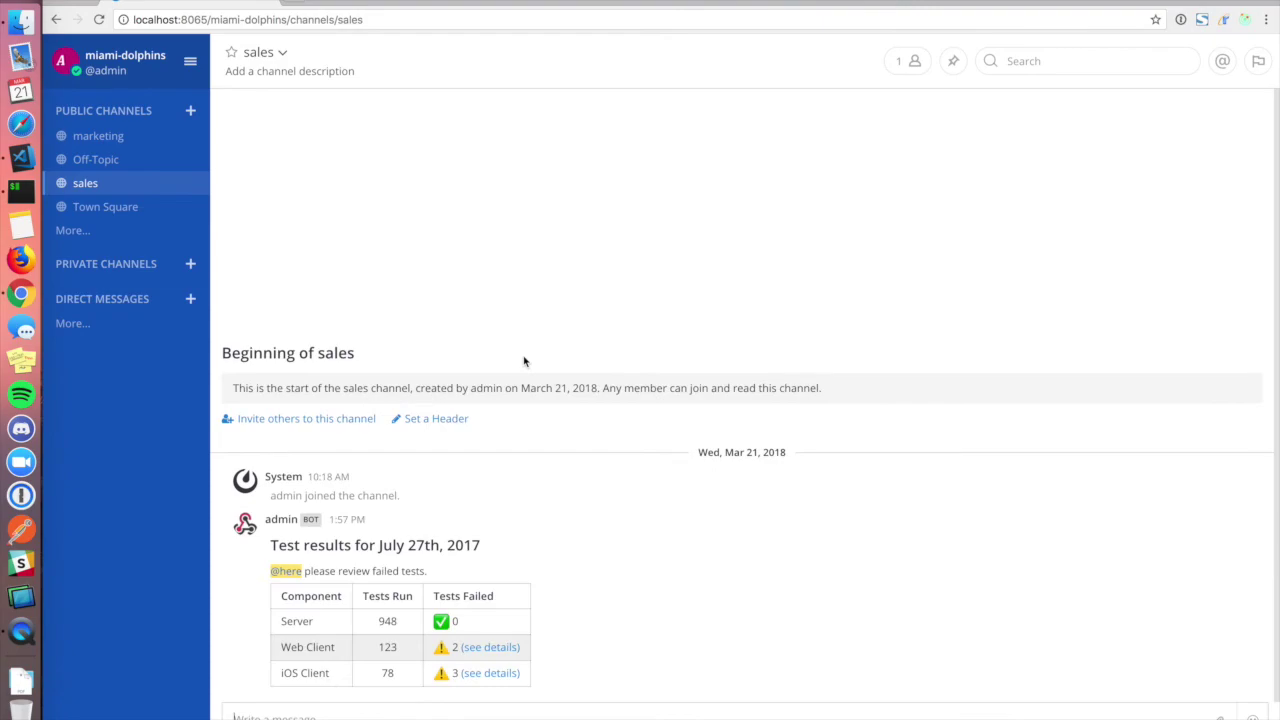
pyautogui.press('super+Tab')
pyautogui.press('super+Tab')
pyautogui.press('Up')
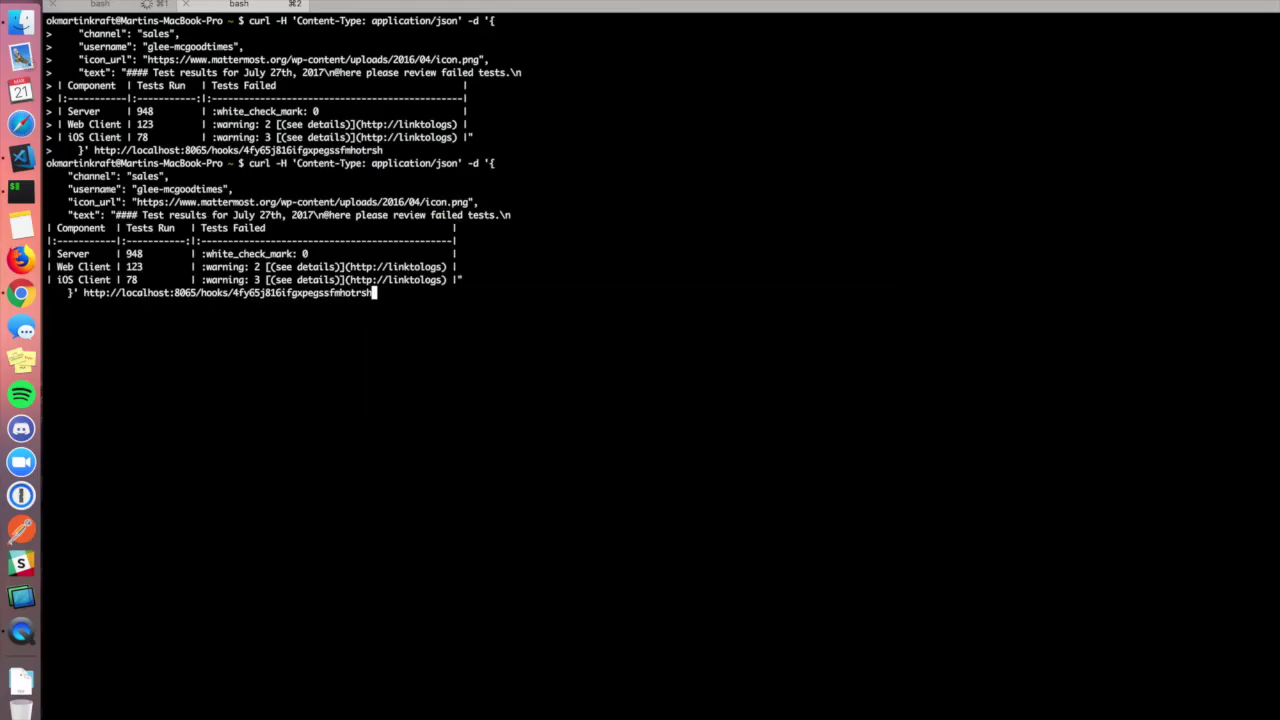
pyautogui.press('Return')
pyautogui.press('super+Tab')
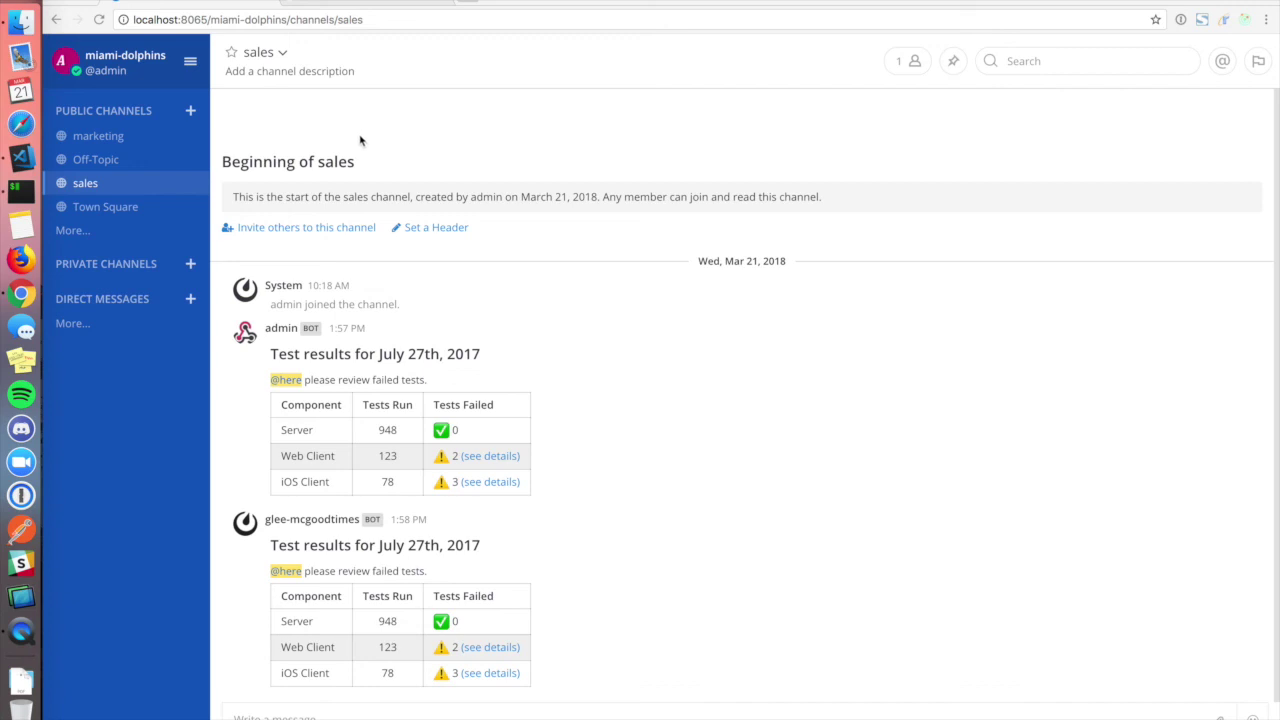
# Search Google for 'mattermost incoming webhooks', open the Incoming Webhooks docs page, and read down to Custom post type.
pyautogui.click(345, 8)
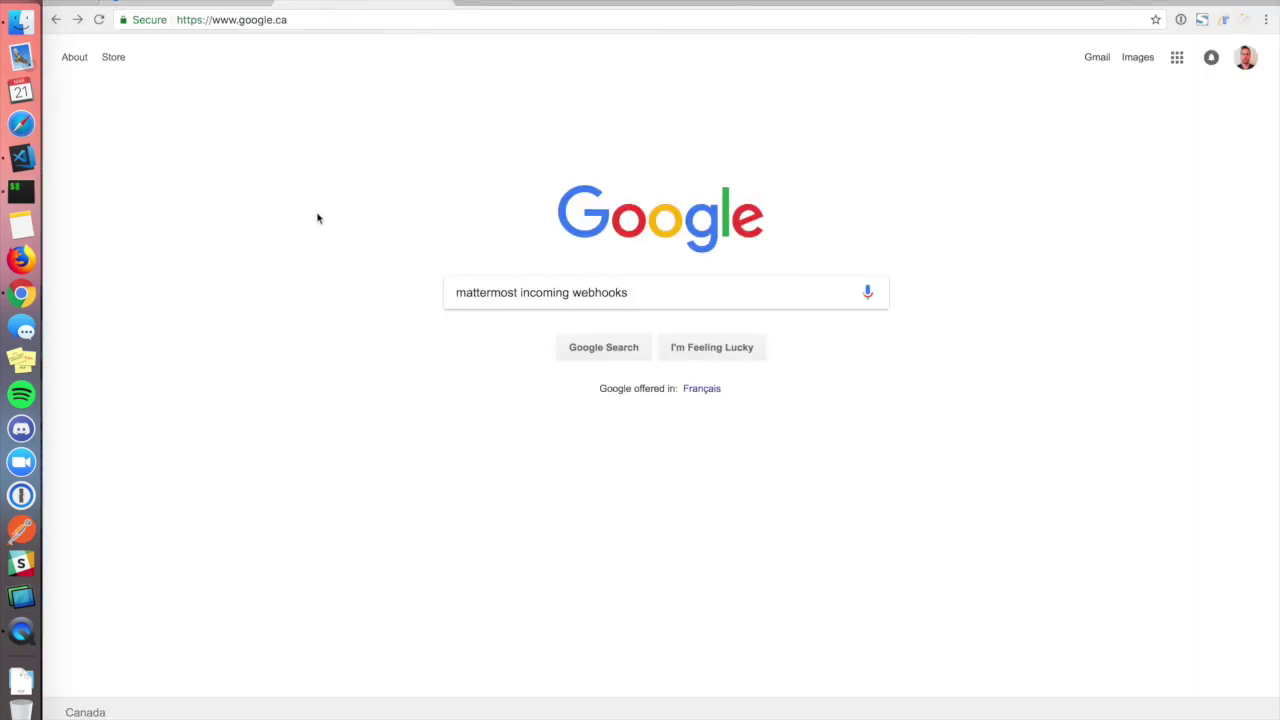
pyautogui.click(629, 344)
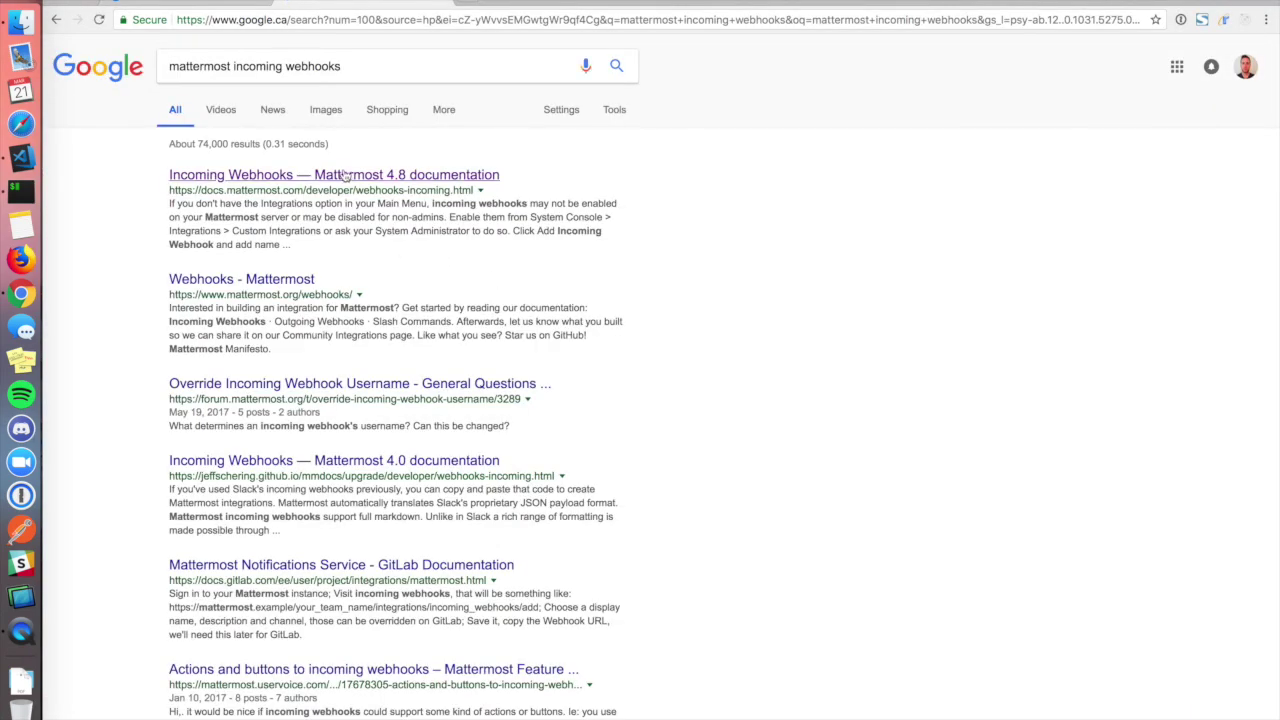
pyautogui.click(345, 176)
pyautogui.scroll(-15, 752, 404)
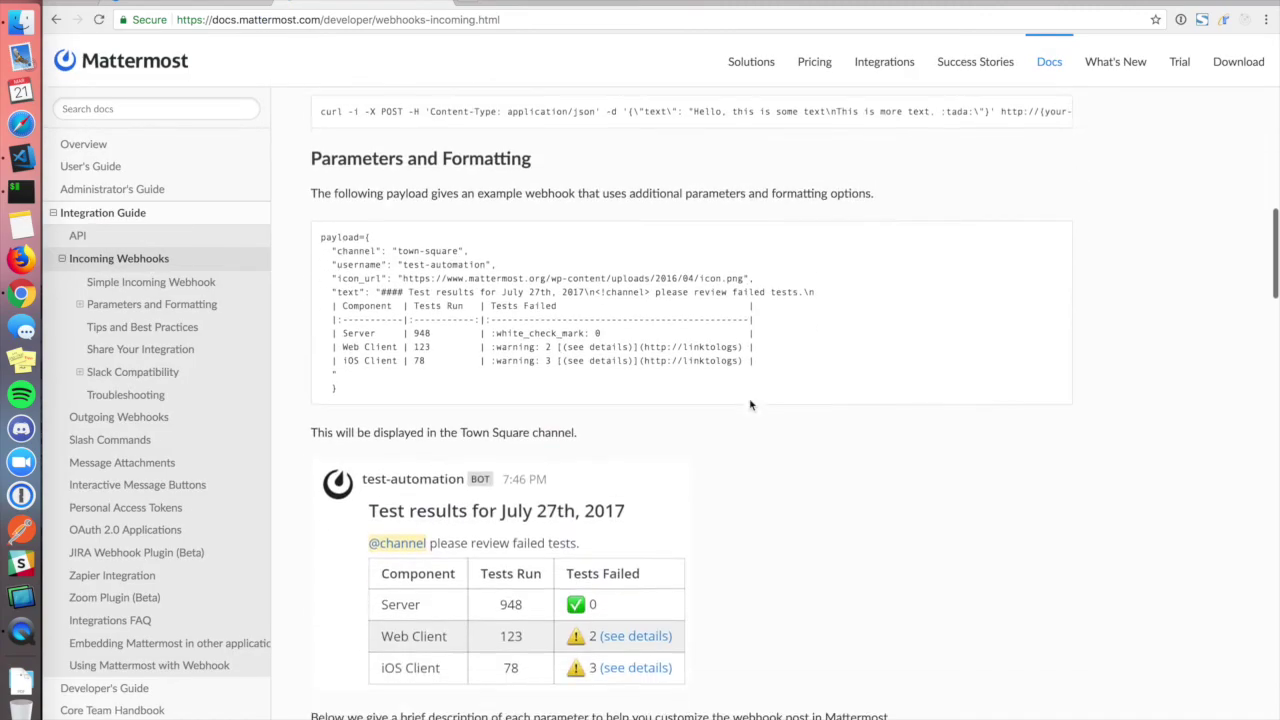
pyautogui.scroll(-8, 752, 404)
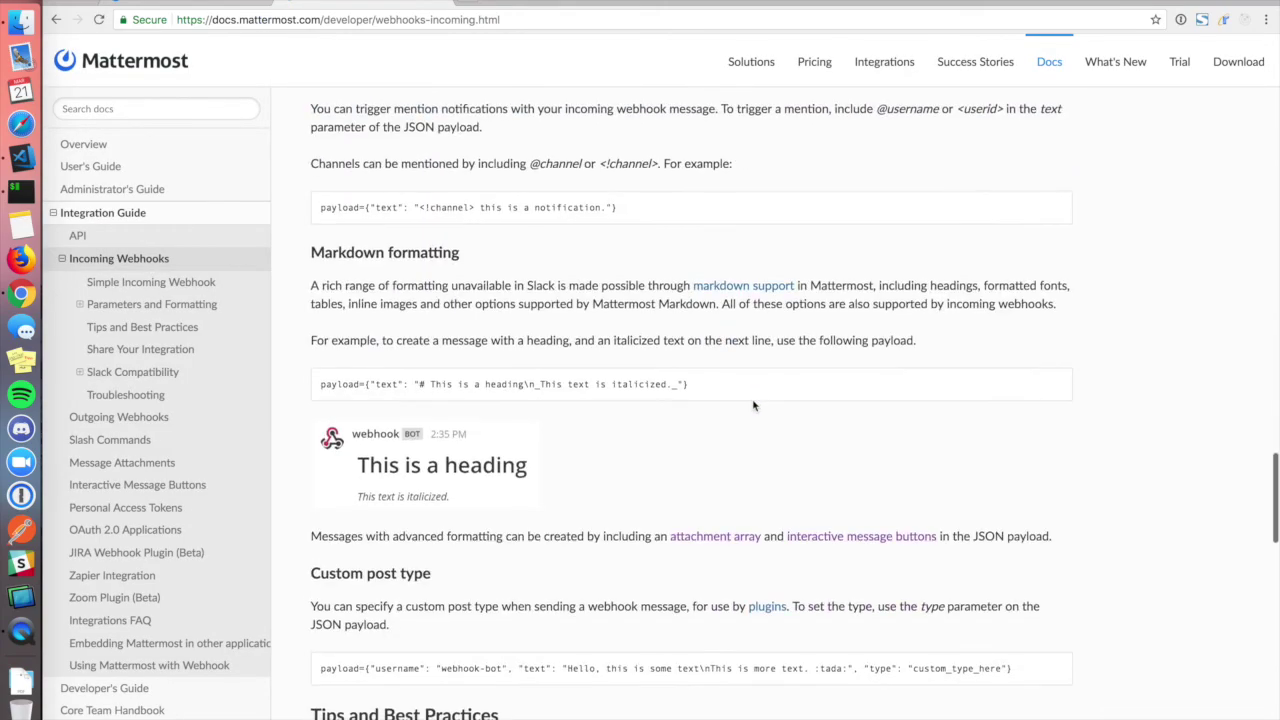
pyautogui.scroll(-3, 753, 405)
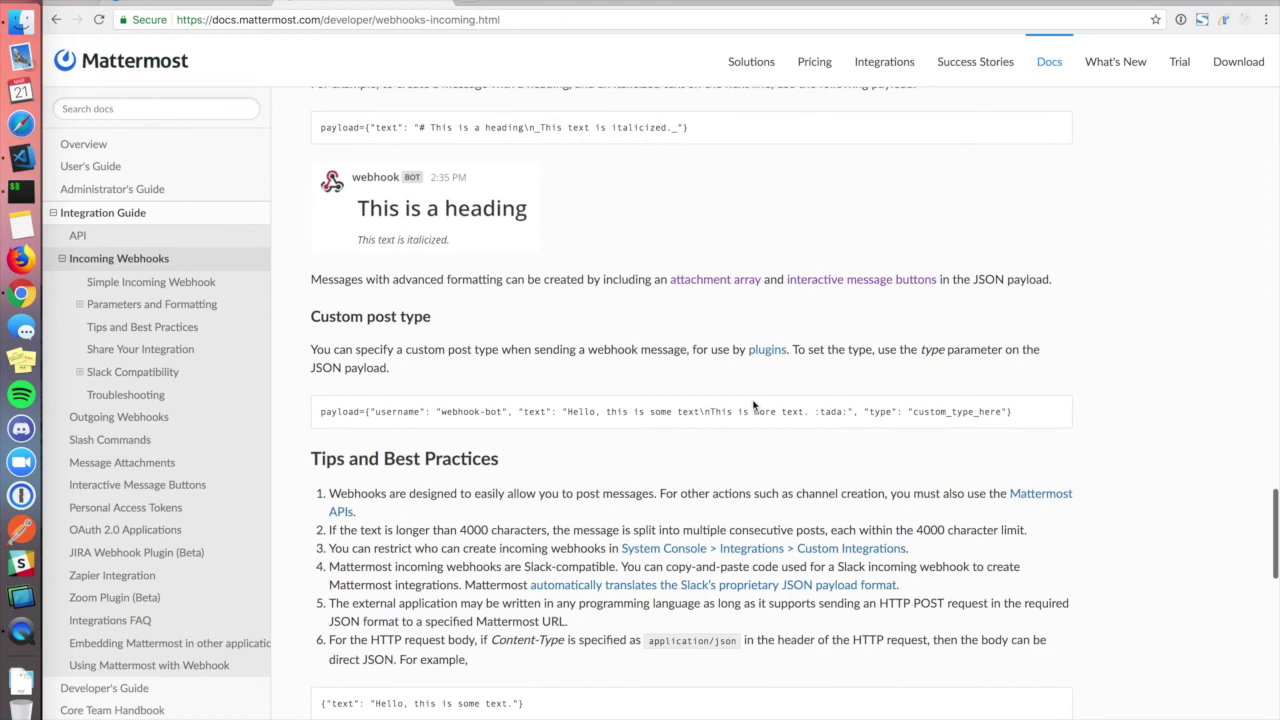
pyautogui.scroll(-1, 753, 405)
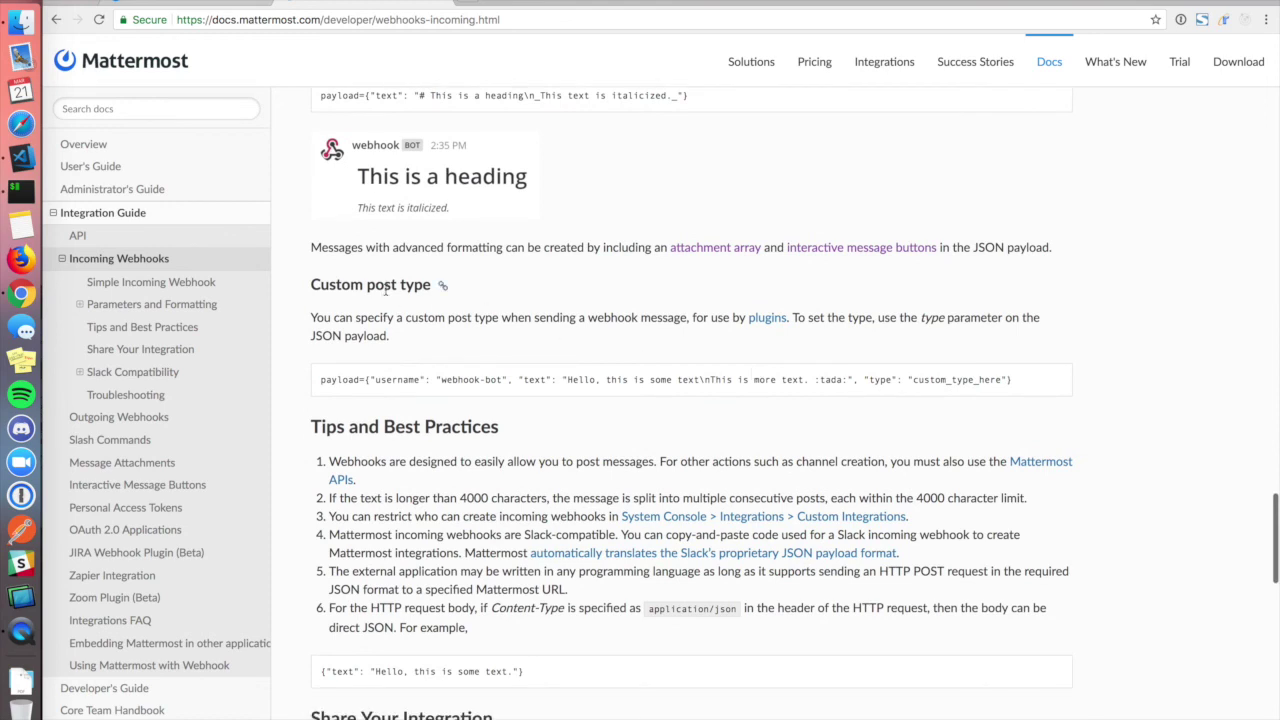